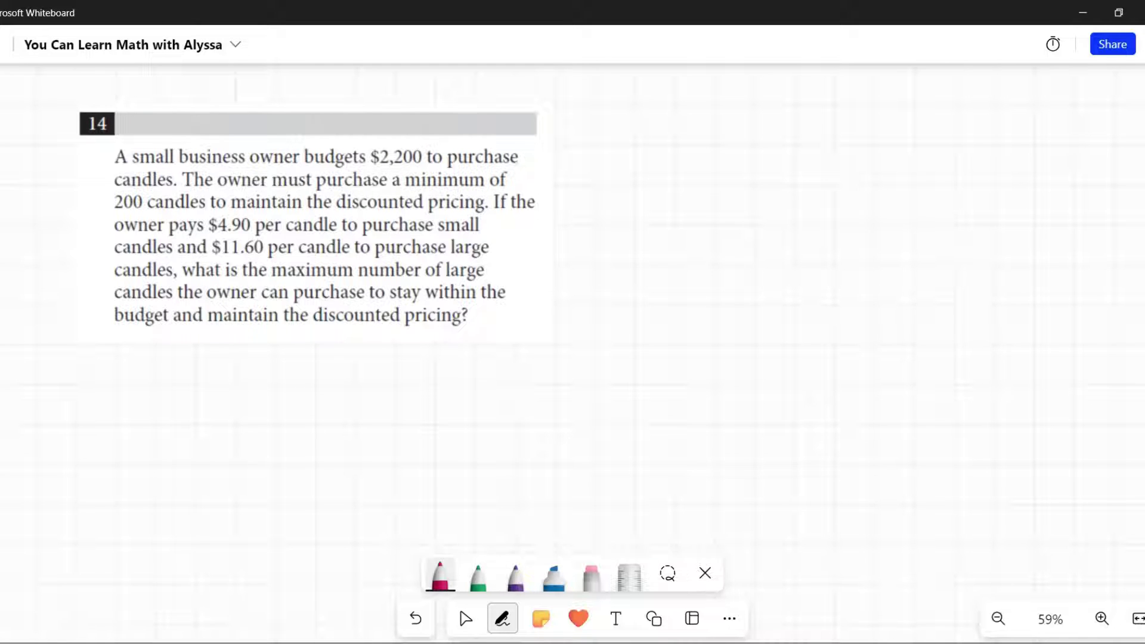
# Open the thickness, opacity and colour flyout of the already selected red pen
pyautogui.click(440, 576)
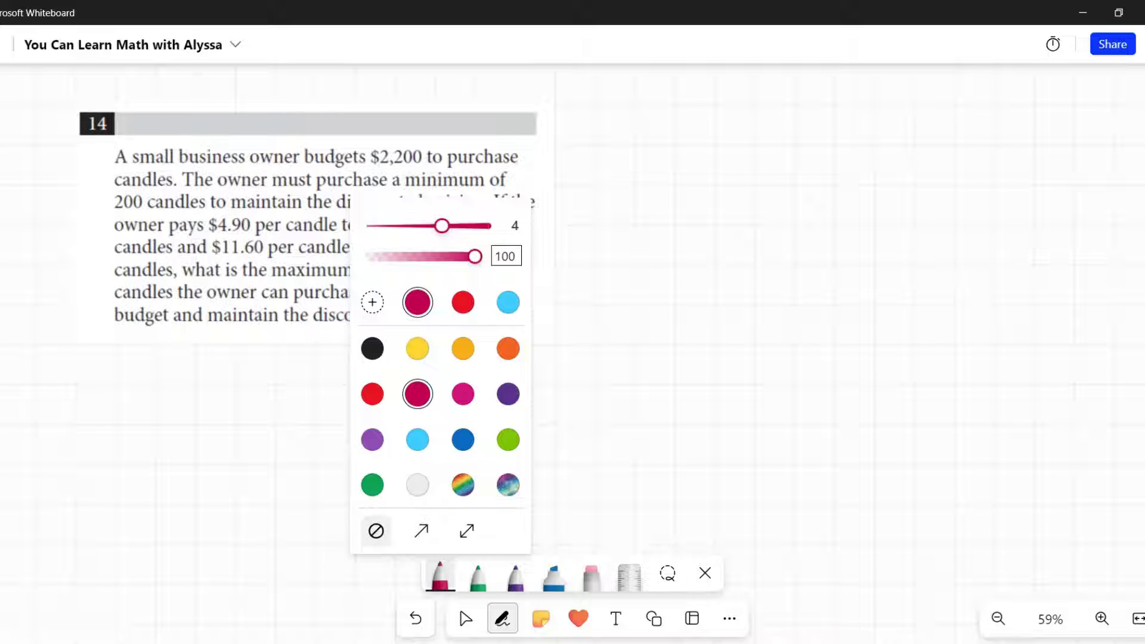
# Write ≤ 2200 in red ink to the right of problem 14
pyautogui.click(662, 243)
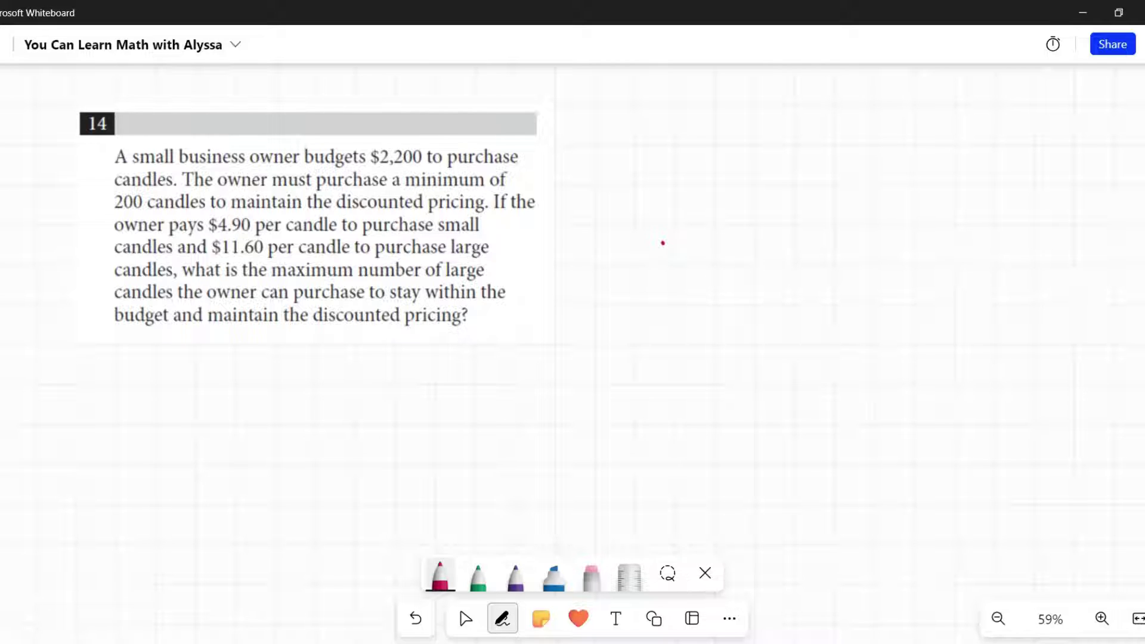
pyautogui.moveTo(907, 162)
pyautogui.mouseDown()
pyautogui.moveTo(901, 209)
pyautogui.moveTo(932, 208)
pyautogui.mouseUp()
pyautogui.moveTo(964, 165)
pyautogui.mouseDown()
pyautogui.moveTo(977, 166)
pyautogui.moveTo(986, 205)
pyautogui.moveTo(1020, 174)
pyautogui.moveTo(1055, 190)
pyautogui.moveTo(1074, 160)
pyautogui.mouseUp()
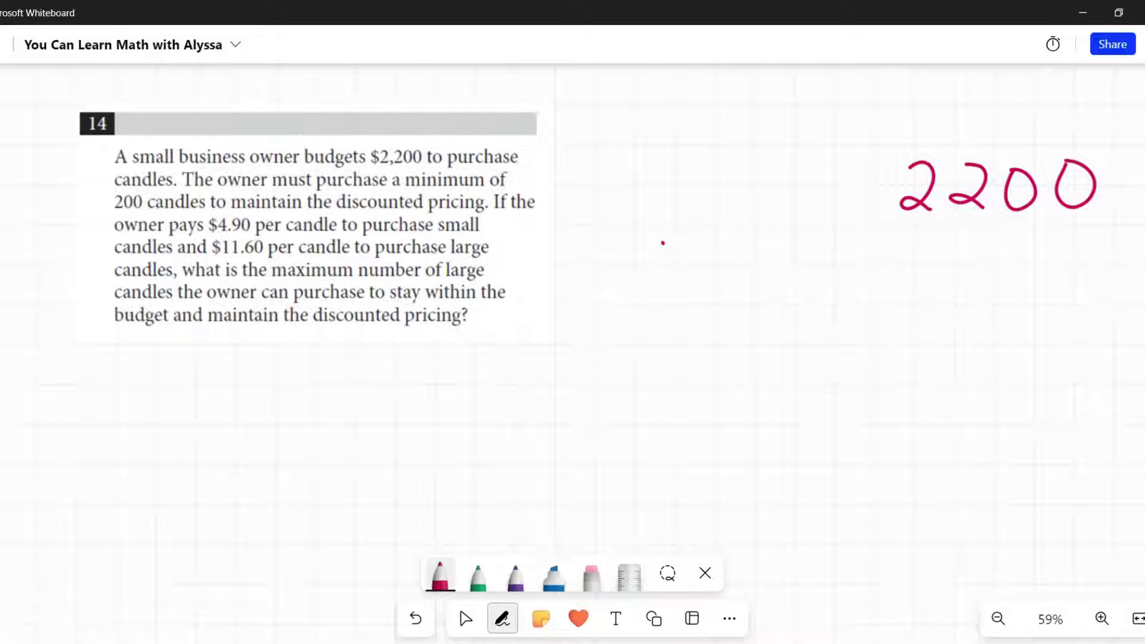
pyautogui.moveTo(879, 158)
pyautogui.mouseDown()
pyautogui.moveTo(868, 194)
pyautogui.moveTo(887, 211)
pyautogui.mouseUp()
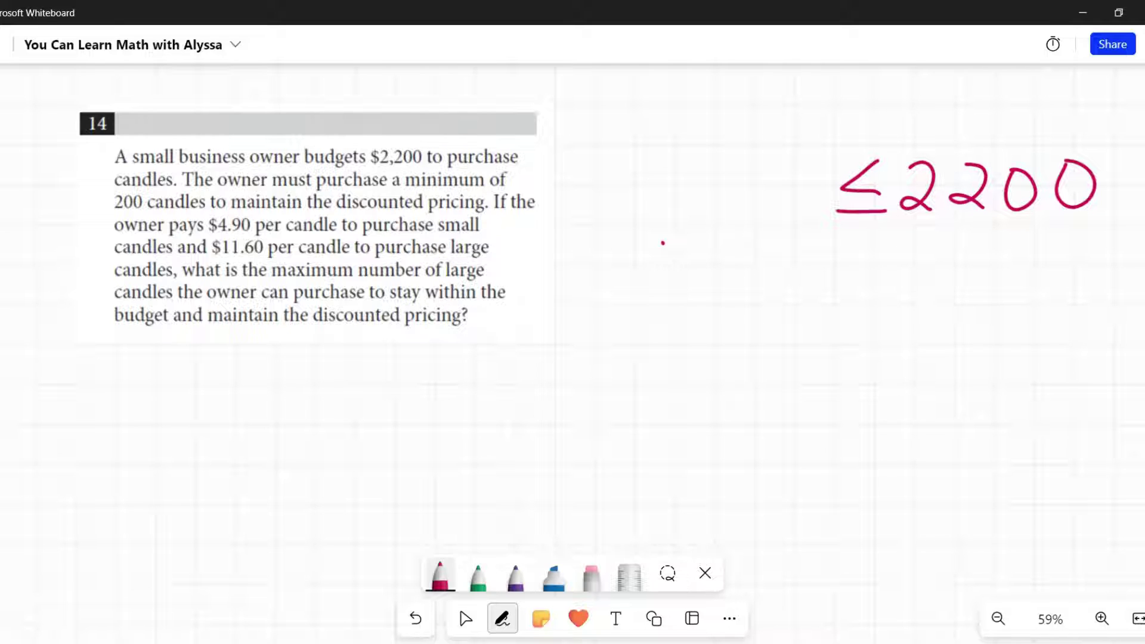
# Write ≥ 200 in red below ≤ 2200, undoing stray underlines in the problem text
pyautogui.moveTo(387, 196); pyautogui.dragTo(522, 187)
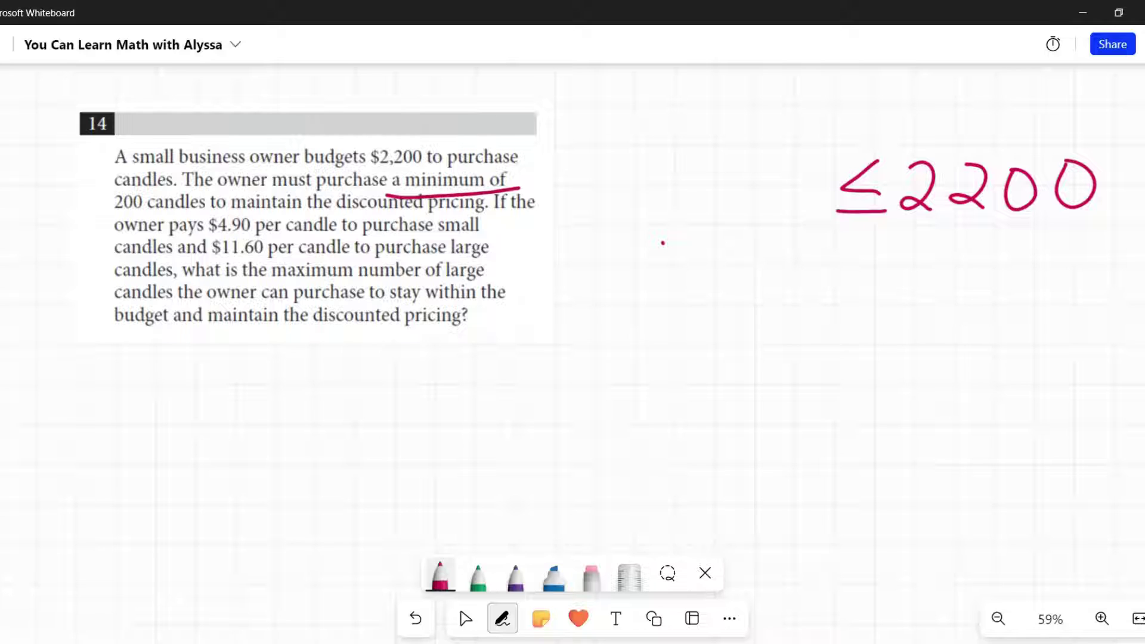
pyautogui.moveTo(112, 220); pyautogui.dragTo(213, 212)
pyautogui.hotkey('ctrl', 'z')
pyautogui.hotkey('ctrl', 'z')
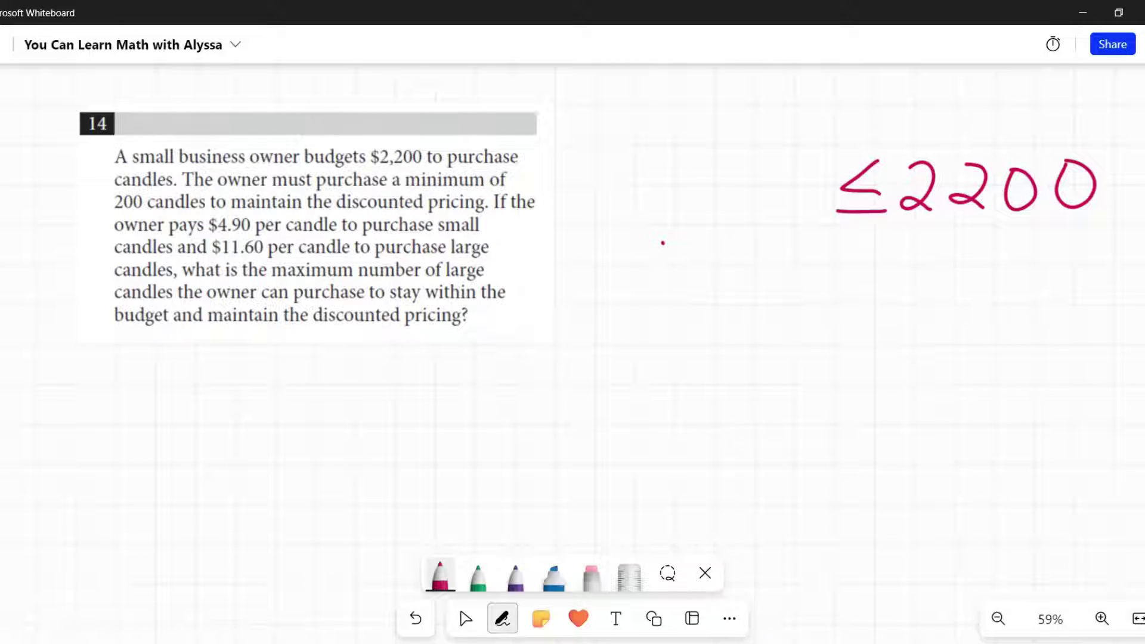
pyautogui.moveTo(915, 298); pyautogui.dragTo(954, 339)
pyautogui.moveTo(1008, 299)
pyautogui.mouseDown()
pyautogui.moveTo(1007, 341)
pyautogui.moveTo(1003, 298)
pyautogui.mouseUp()
pyautogui.moveTo(1044, 298)
pyautogui.mouseDown()
pyautogui.moveTo(1033, 306)
pyautogui.moveTo(1045, 300)
pyautogui.mouseUp()
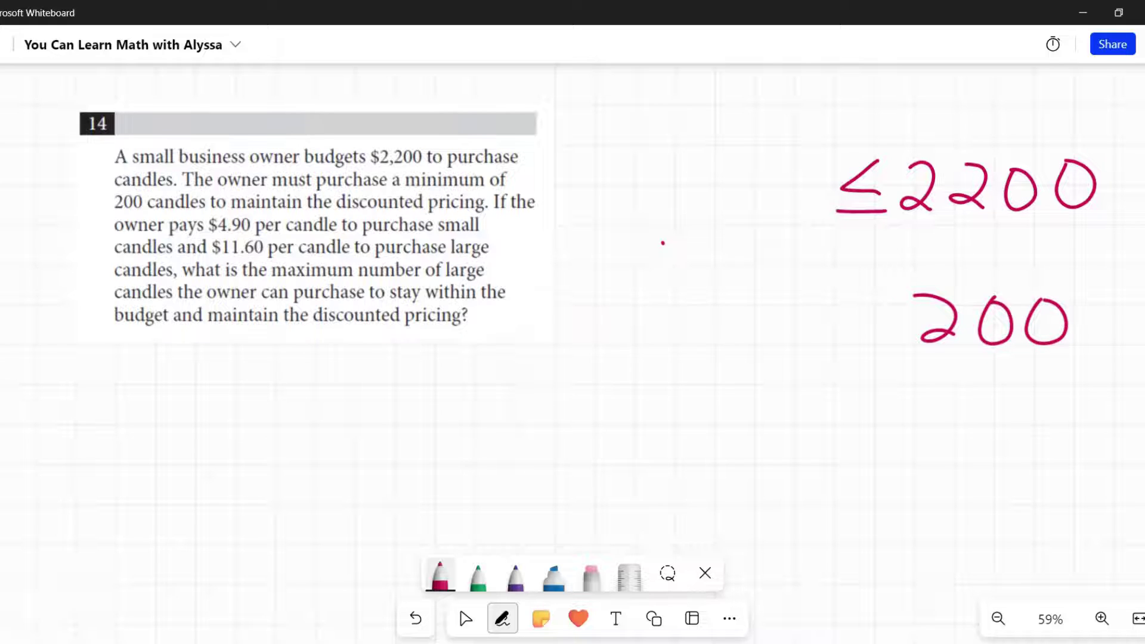
pyautogui.moveTo(835, 338); pyautogui.dragTo(889, 338)
pyautogui.moveTo(847, 282)
pyautogui.mouseDown()
pyautogui.moveTo(864, 292)
pyautogui.moveTo(846, 328)
pyautogui.mouseUp()
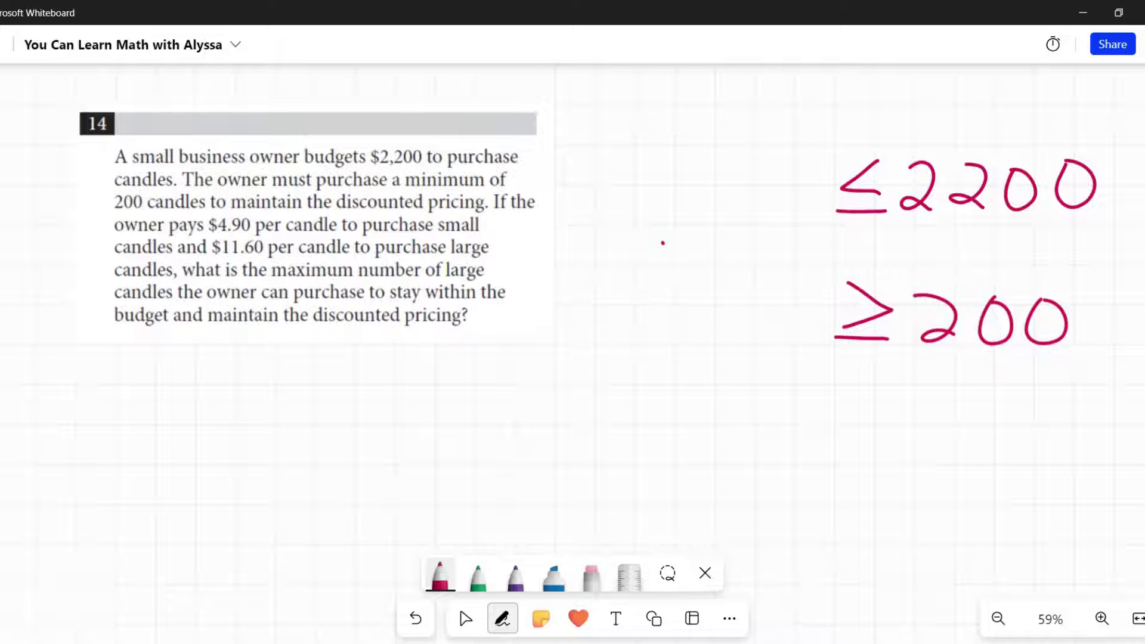
# Underline 'If the owner pays $4.90 per' in red, undoing a stray line and arrow
pyautogui.moveTo(495, 219); pyautogui.dragTo(540, 217)
pyautogui.moveTo(130, 239); pyautogui.dragTo(210, 237)
pyautogui.moveTo(873, 246)
pyautogui.mouseDown()
pyautogui.moveTo(1128, 246)
pyautogui.moveTo(927, 253)
pyautogui.mouseUp()
pyautogui.hotkey('ctrl', 'z')
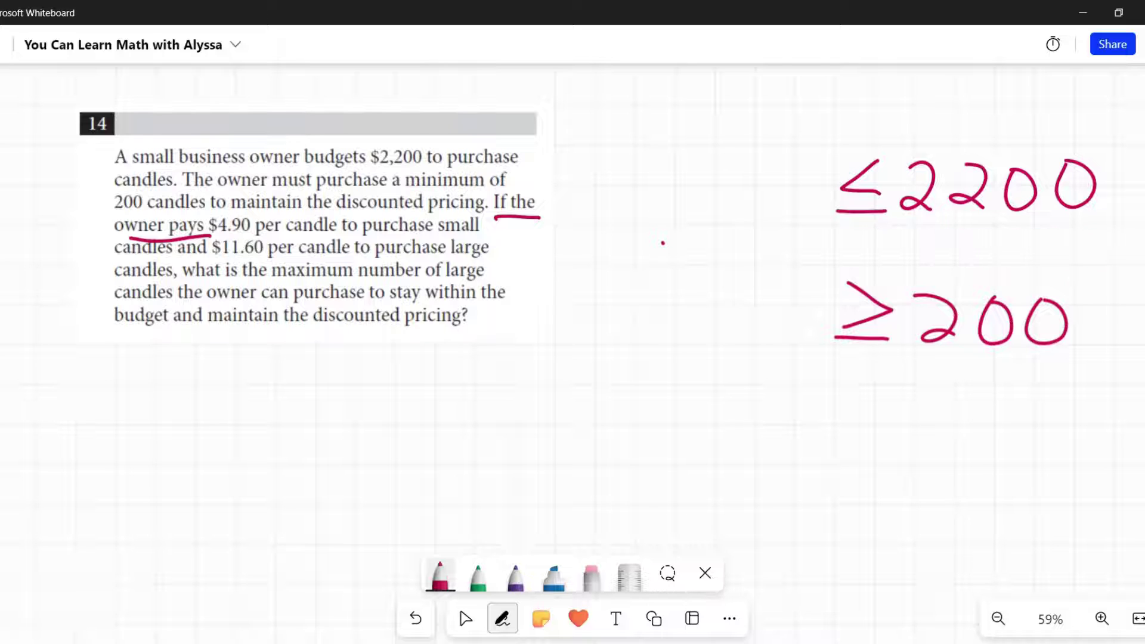
pyautogui.moveTo(196, 239); pyautogui.dragTo(275, 230)
pyautogui.moveTo(564, 231)
pyautogui.mouseDown()
pyautogui.moveTo(787, 179)
pyautogui.moveTo(769, 222)
pyautogui.mouseUp()
pyautogui.hotkey('ctrl', 'z')
pyautogui.hotkey('ctrl', 'z')
pyautogui.hotkey('ctrl', 'z')
pyautogui.hotkey('ctrl', 'z')
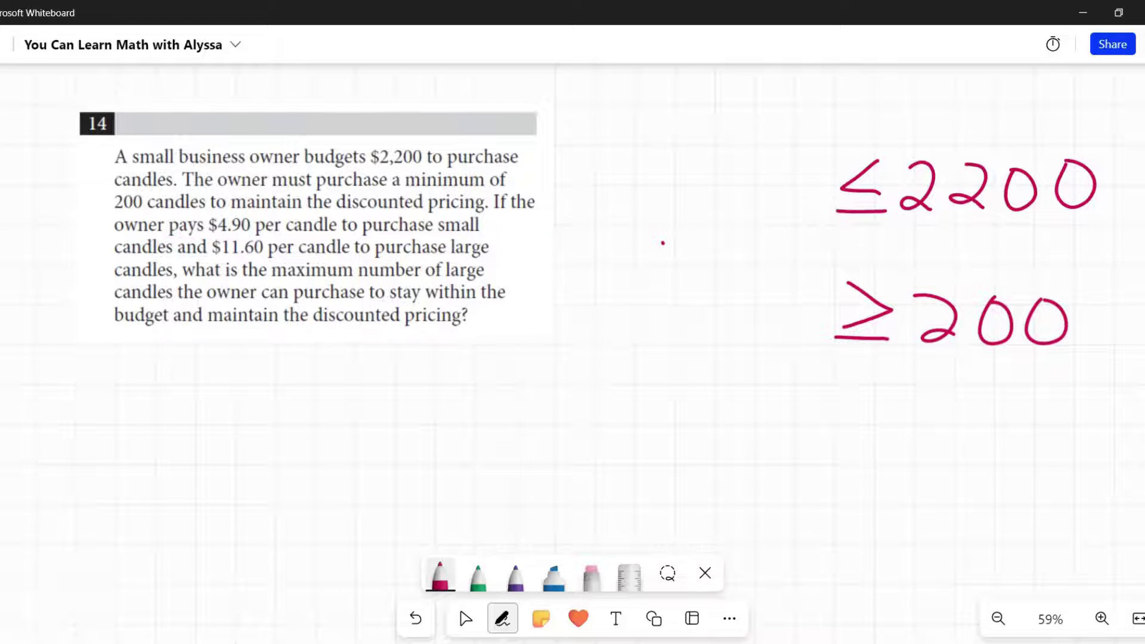
# Write 4.90s + 11.60l in red before ≤ 2200
pyautogui.moveTo(582, 150)
pyautogui.mouseDown()
pyautogui.moveTo(574, 167)
pyautogui.moveTo(590, 178)
pyautogui.mouseUp()
pyautogui.moveTo(589, 153); pyautogui.dragTo(576, 206)
pyautogui.click(603, 194)
pyautogui.moveTo(616, 173)
pyautogui.mouseDown()
pyautogui.moveTo(639, 168)
pyautogui.moveTo(626, 202)
pyautogui.mouseUp()
pyautogui.moveTo(663, 160)
pyautogui.mouseDown()
pyautogui.moveTo(676, 163)
pyautogui.moveTo(681, 198)
pyautogui.mouseUp()
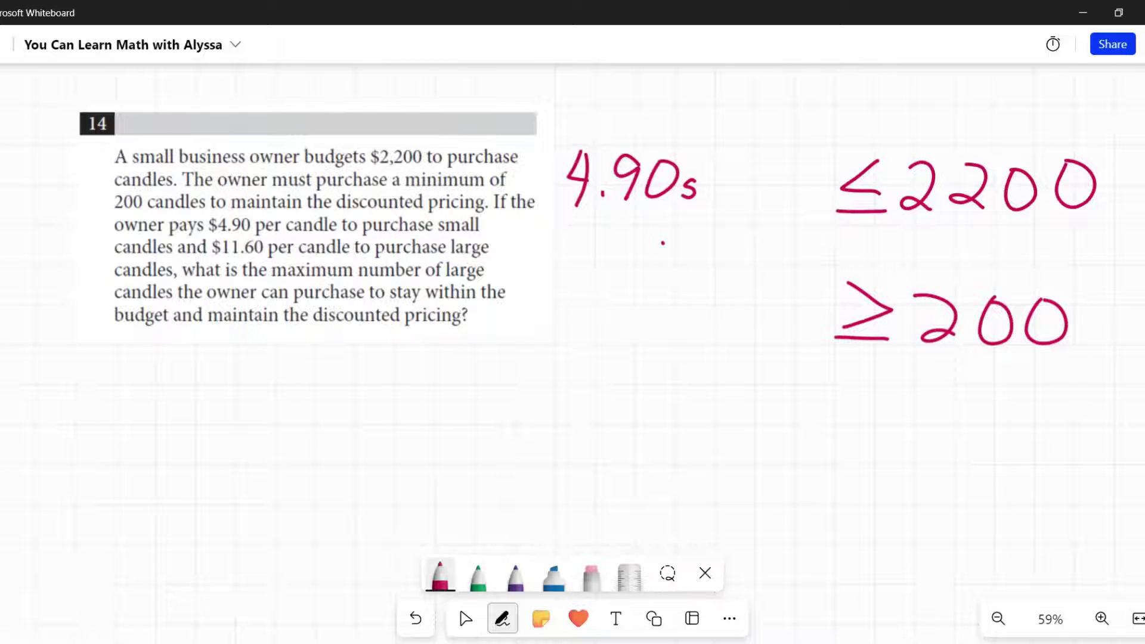
pyautogui.moveTo(728, 177)
pyautogui.mouseDown()
pyautogui.moveTo(722, 199)
pyautogui.moveTo(735, 182)
pyautogui.moveTo(747, 197)
pyautogui.moveTo(815, 192)
pyautogui.moveTo(808, 173)
pyautogui.moveTo(823, 211)
pyautogui.mouseUp()
pyautogui.click(772, 191)
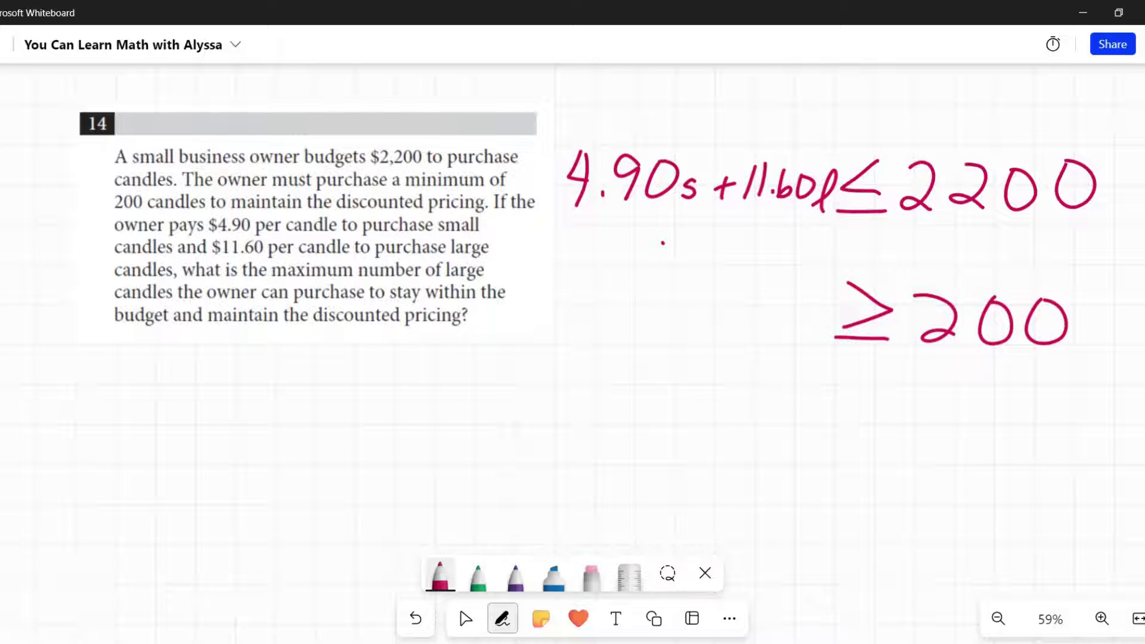
# Select the green pen and undo a trial green ellipse beside ≥ 200
pyautogui.click(477, 576)
pyautogui.moveTo(854, 271)
pyautogui.mouseDown()
pyautogui.moveTo(882, 358)
pyautogui.moveTo(693, 257)
pyautogui.mouseUp()
pyautogui.hotkey('ctrl', 'z')
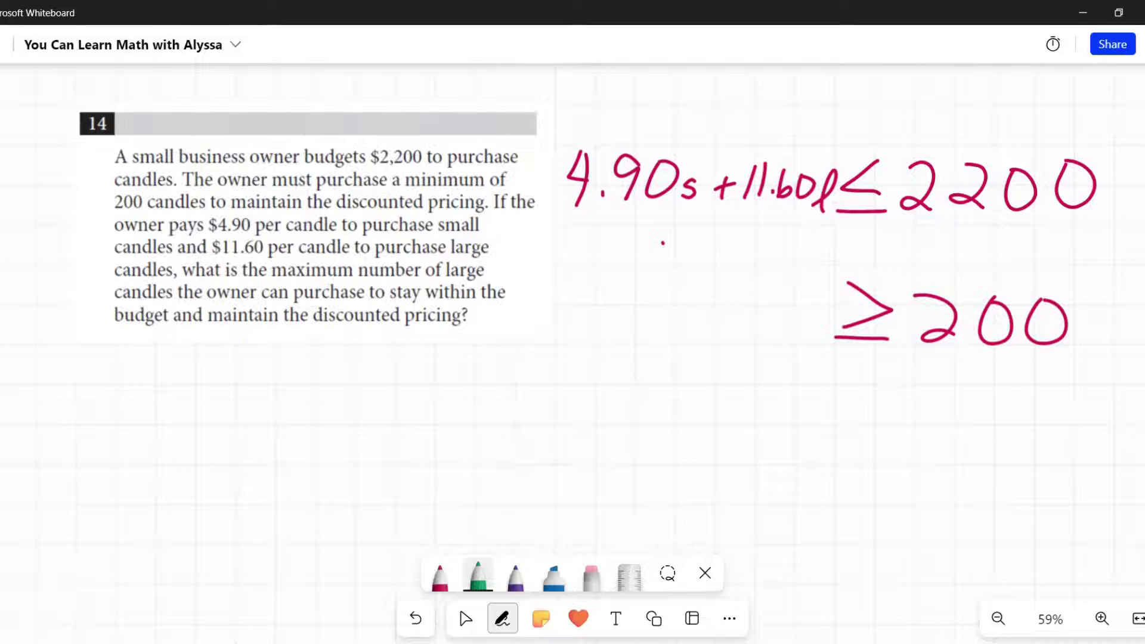
# Try green circles and underlines on 200 and 'minimum of', undoing the circle and one underline
pyautogui.moveTo(1040, 258)
pyautogui.mouseDown()
pyautogui.moveTo(1125, 334)
pyautogui.moveTo(1039, 245)
pyautogui.mouseUp()
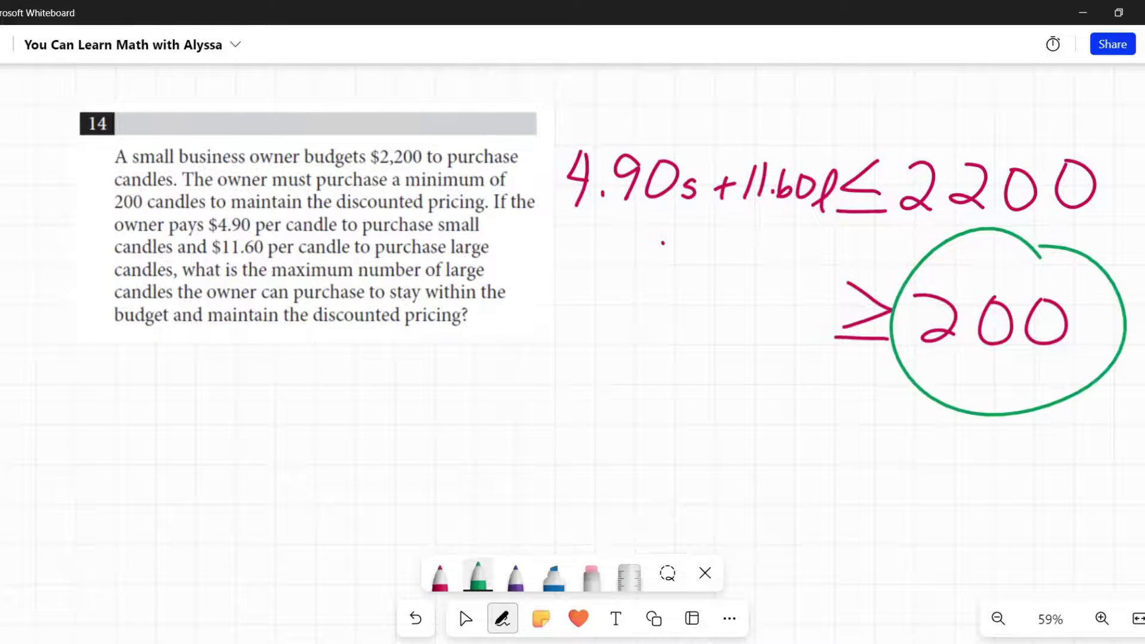
pyautogui.hotkey('ctrl', 'z')
pyautogui.moveTo(392, 195); pyautogui.dragTo(512, 193)
pyautogui.moveTo(109, 219); pyautogui.dragTo(216, 216)
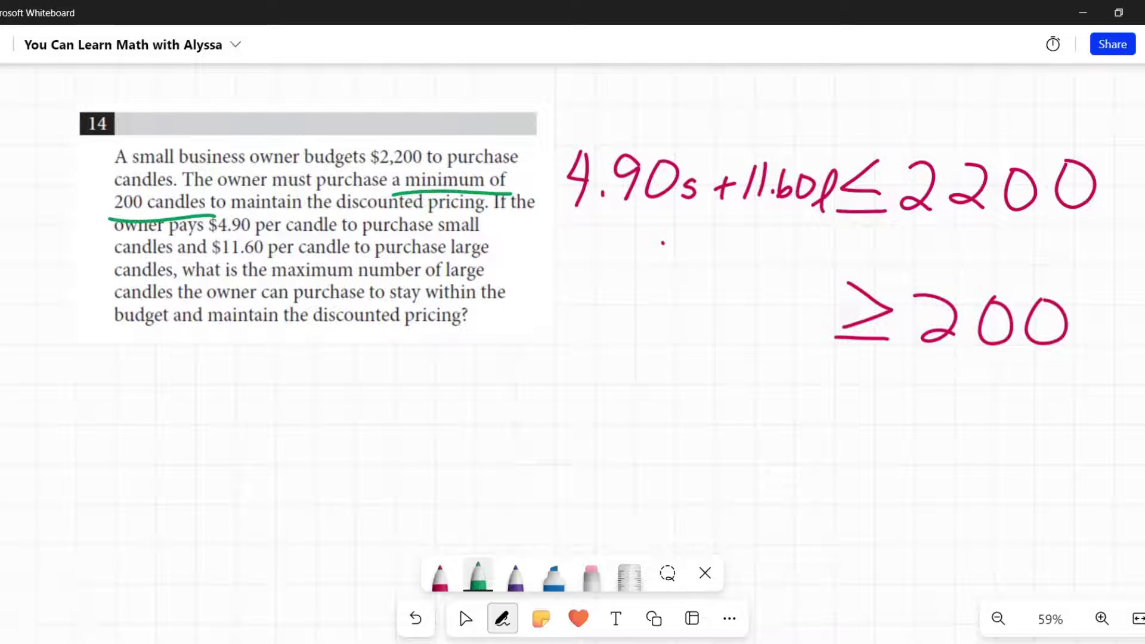
pyautogui.hotkey('ctrl', 'z')
pyautogui.hotkey('ctrl', 'z')
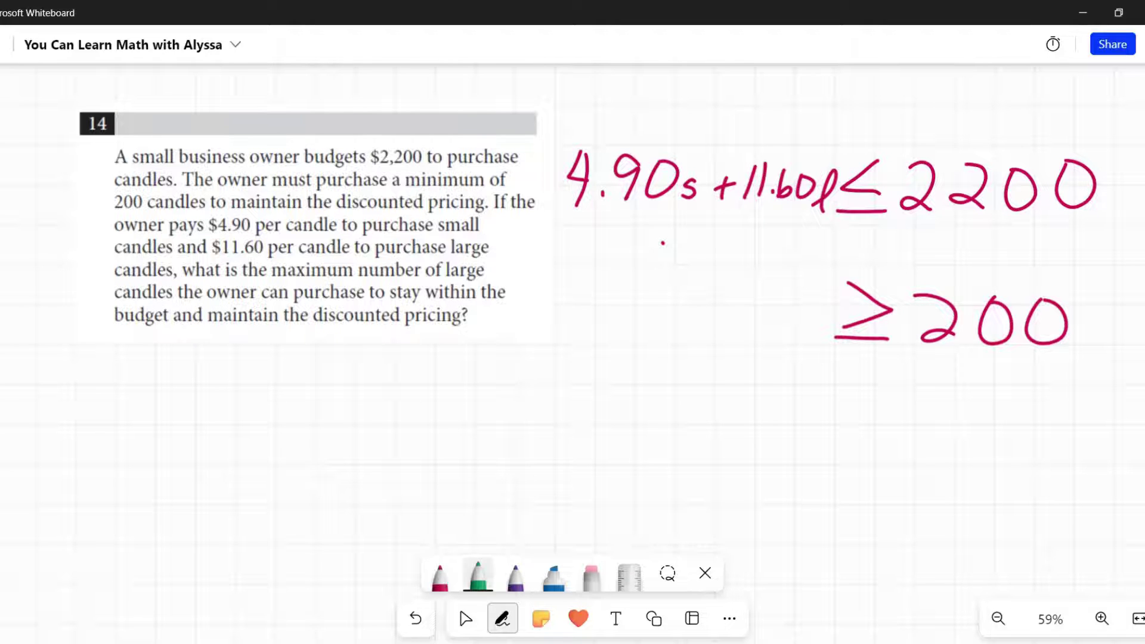
# Return to the red pen and write s + l before ≥ 200
pyautogui.click(439, 575)
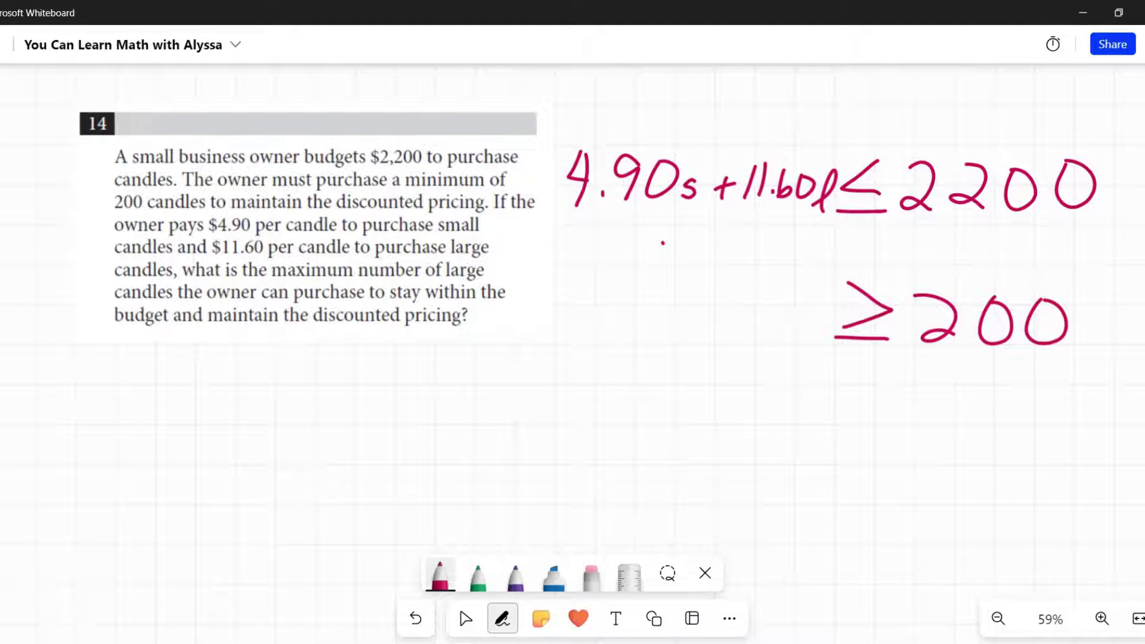
pyautogui.moveTo(1030, 250)
pyautogui.mouseDown()
pyautogui.moveTo(973, 262)
pyautogui.moveTo(1095, 346)
pyautogui.moveTo(1085, 275)
pyautogui.mouseUp()
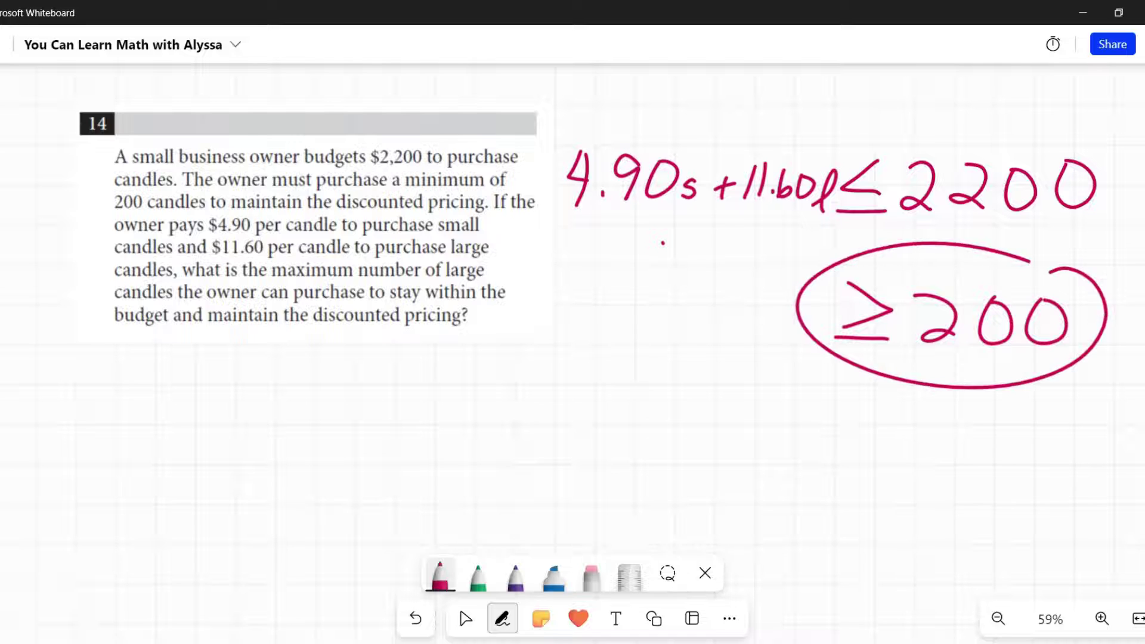
pyautogui.hotkey('ctrl', 'z')
pyautogui.moveTo(631, 291)
pyautogui.mouseDown()
pyautogui.moveTo(594, 292)
pyautogui.moveTo(590, 319)
pyautogui.mouseUp()
pyautogui.moveTo(694, 280)
pyautogui.mouseDown()
pyautogui.moveTo(693, 322)
pyautogui.moveTo(715, 300)
pyautogui.mouseUp()
pyautogui.moveTo(749, 325); pyautogui.dragTo(806, 342)
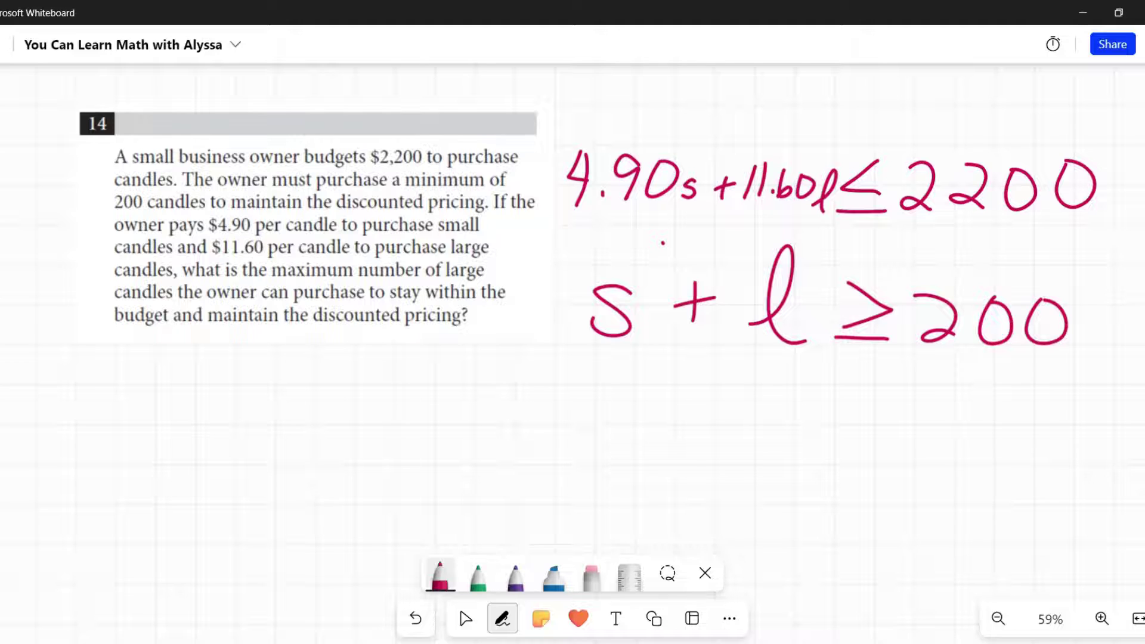
# Write the definition X = small below the problem text
pyautogui.moveTo(177, 382); pyautogui.dragTo(206, 427)
pyautogui.moveTo(206, 379); pyautogui.dragTo(174, 428)
pyautogui.moveTo(241, 393)
pyautogui.mouseDown()
pyautogui.moveTo(298, 405)
pyautogui.moveTo(285, 419)
pyautogui.mouseUp()
pyautogui.moveTo(319, 397)
pyautogui.mouseDown()
pyautogui.moveTo(320, 417)
pyautogui.moveTo(370, 417)
pyautogui.moveTo(396, 393)
pyautogui.moveTo(410, 419)
pyautogui.mouseUp()
pyautogui.moveTo(426, 369)
pyautogui.mouseDown()
pyautogui.moveTo(424, 422)
pyautogui.moveTo(443, 417)
pyautogui.mouseUp()
pyautogui.moveTo(177, 465); pyautogui.dragTo(191, 494)
# Write y = large beneath the X = small definition
pyautogui.moveTo(208, 453); pyautogui.dragTo(193, 526)
pyautogui.moveTo(243, 469); pyautogui.dragTo(257, 469)
pyautogui.moveTo(251, 479); pyautogui.dragTo(271, 478)
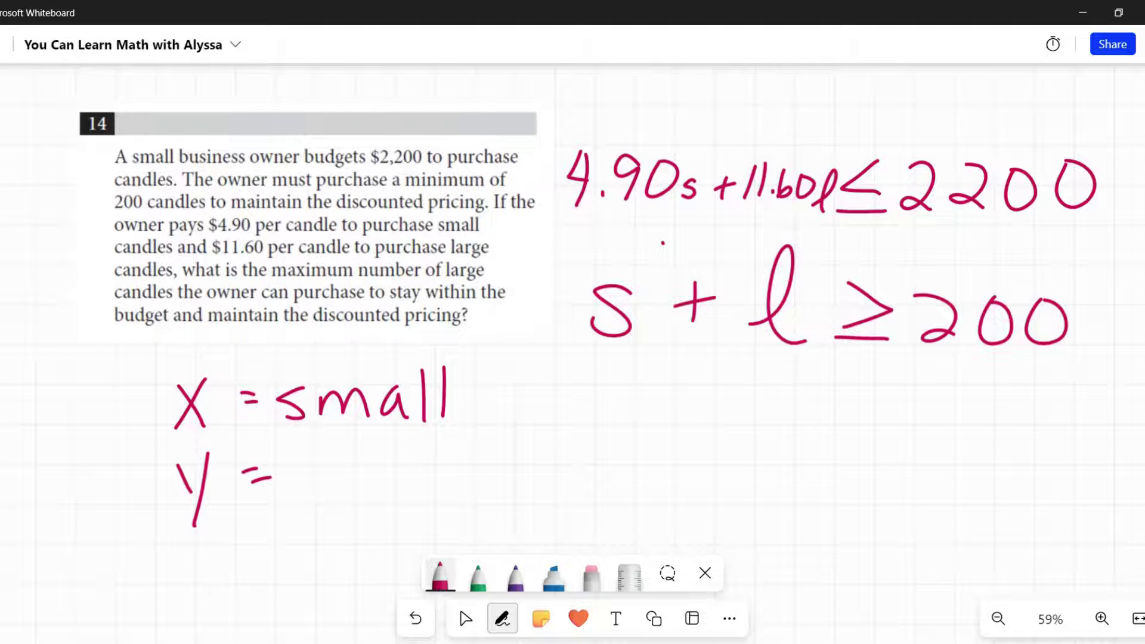
pyautogui.moveTo(300, 443)
pyautogui.mouseDown()
pyautogui.moveTo(299, 499)
pyautogui.moveTo(347, 499)
pyautogui.moveTo(379, 477)
pyautogui.moveTo(403, 484)
pyautogui.moveTo(374, 538)
pyautogui.mouseUp()
pyautogui.moveTo(419, 493); pyautogui.dragTo(457, 490)
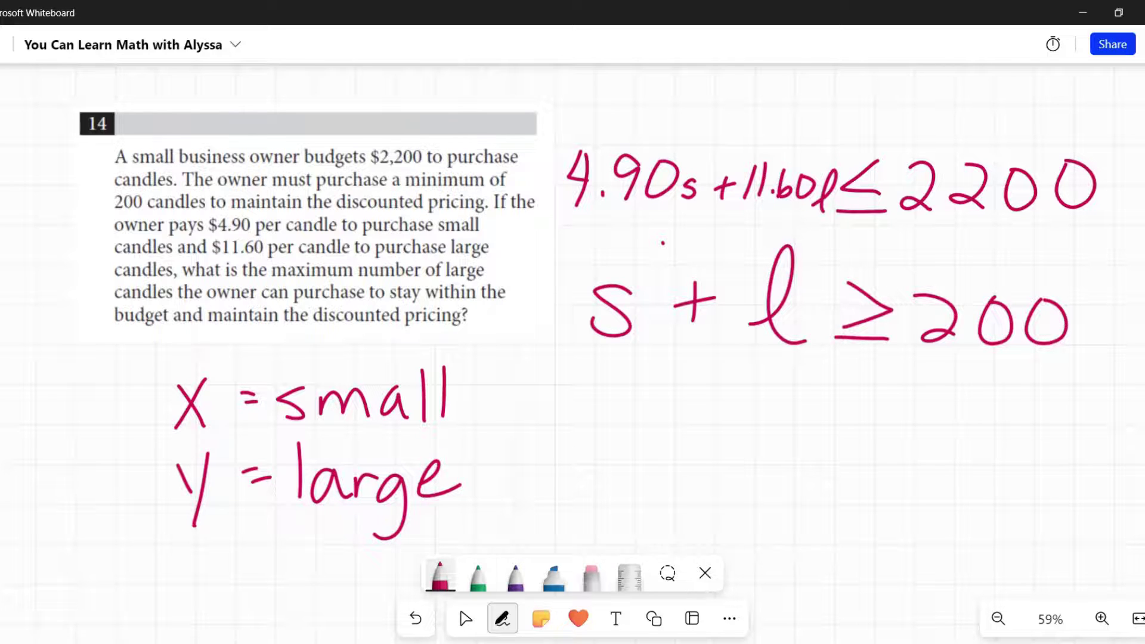
# Erase the s and l variables from both inequalities
pyautogui.click(592, 575)
pyautogui.moveTo(685, 180); pyautogui.dragTo(693, 197)
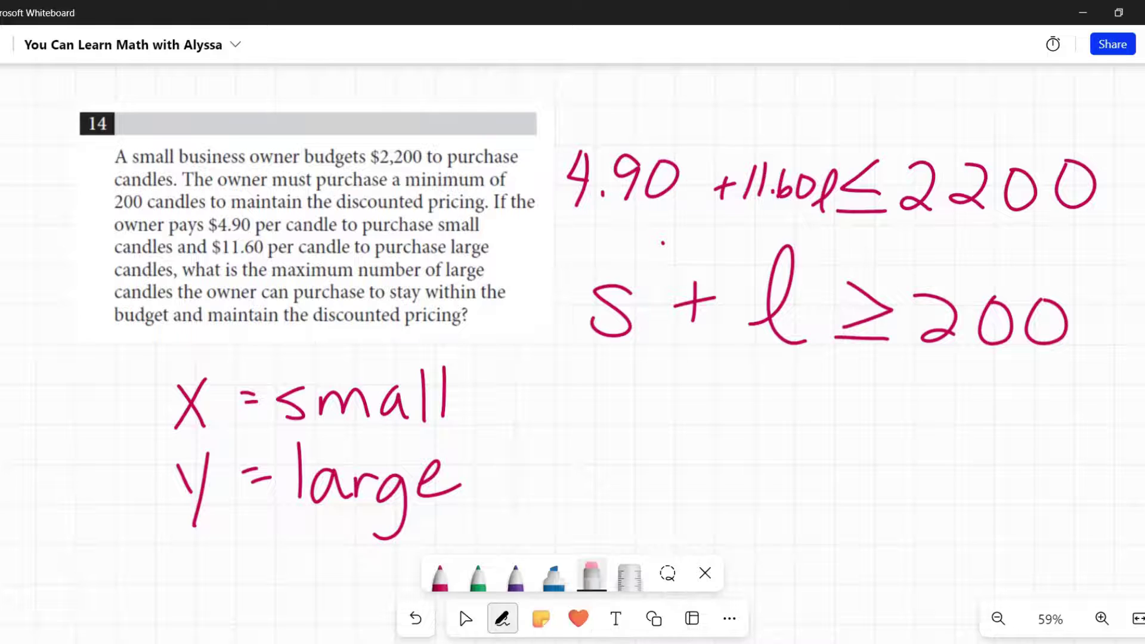
pyautogui.moveTo(823, 176); pyautogui.dragTo(826, 203)
pyautogui.moveTo(611, 286); pyautogui.dragTo(611, 334)
pyautogui.moveTo(787, 251); pyautogui.dragTo(775, 340)
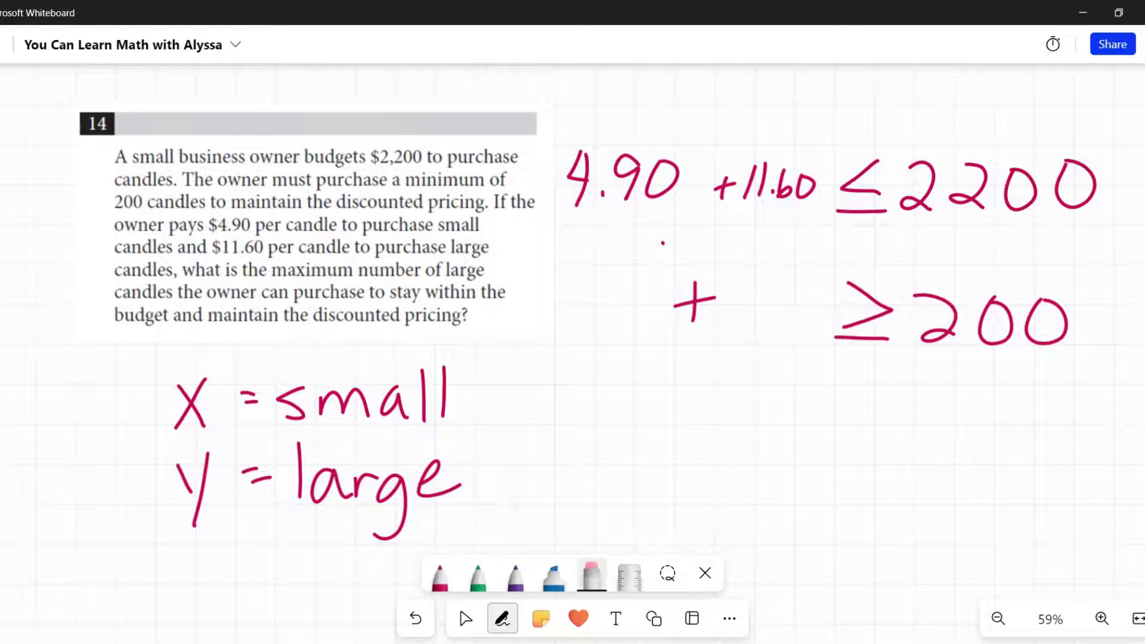
# Write x and y in green in place of s and l in both inequalities
pyautogui.click(478, 576)
pyautogui.moveTo(682, 174)
pyautogui.mouseDown()
pyautogui.moveTo(697, 201)
pyautogui.moveTo(680, 210)
pyautogui.mouseUp()
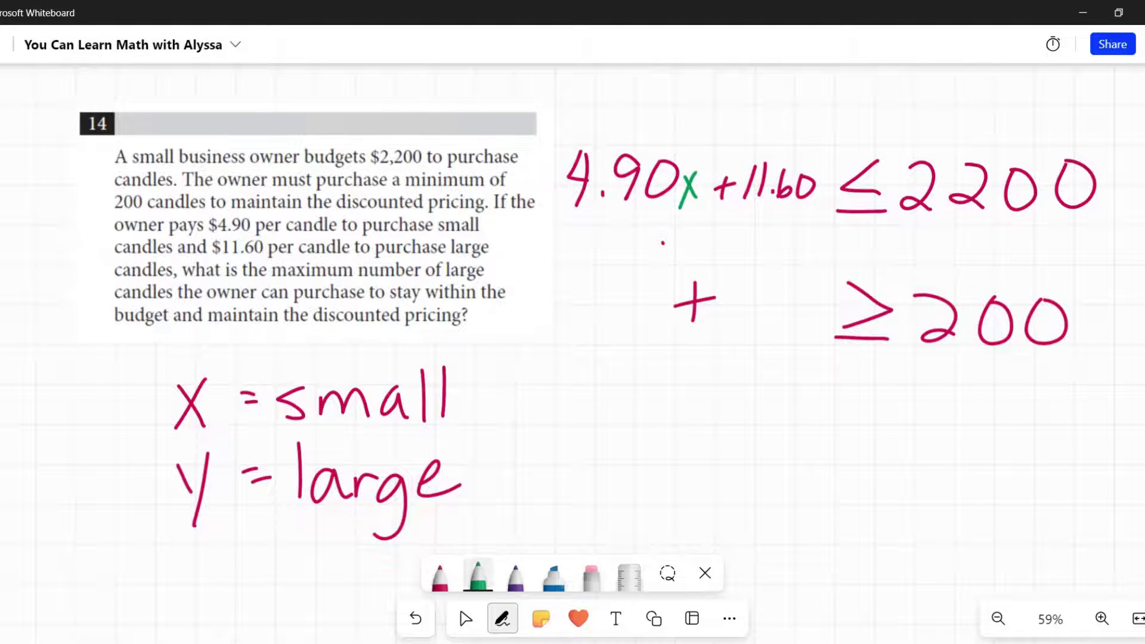
pyautogui.moveTo(607, 293)
pyautogui.mouseDown()
pyautogui.moveTo(628, 328)
pyautogui.moveTo(610, 335)
pyautogui.mouseUp()
pyautogui.moveTo(812, 190); pyautogui.dragTo(822, 209)
pyautogui.moveTo(836, 179); pyautogui.dragTo(804, 258)
pyautogui.moveTo(743, 301); pyautogui.dragTo(756, 332)
pyautogui.moveTo(775, 291); pyautogui.dragTo(740, 383)
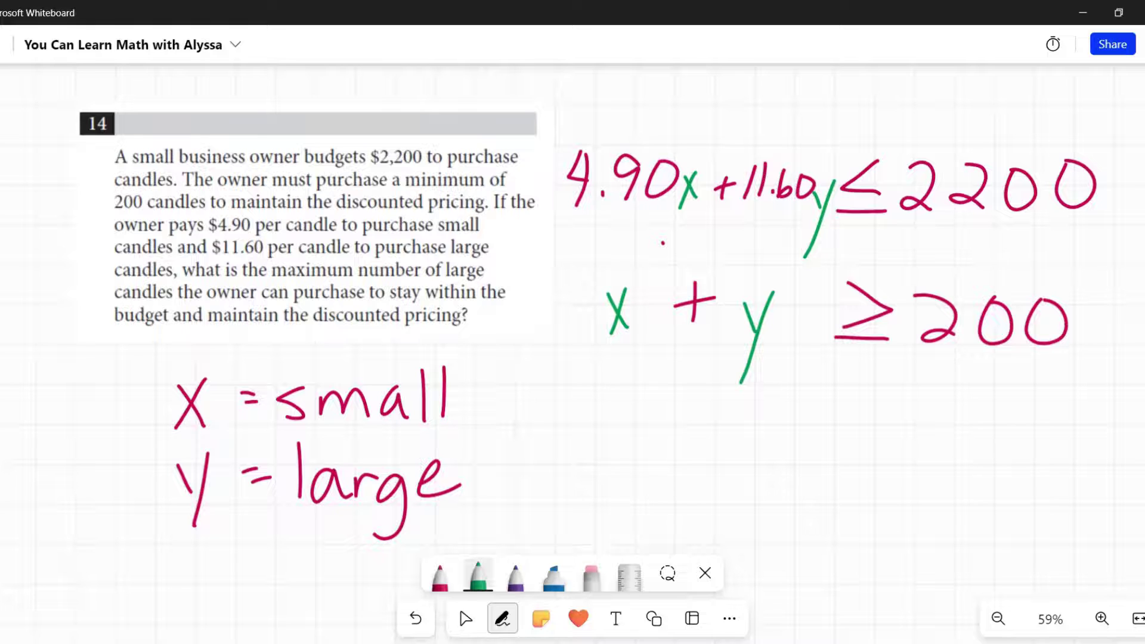
# Redraw the 4 of 4.90 in red ink
pyautogui.click(591, 575)
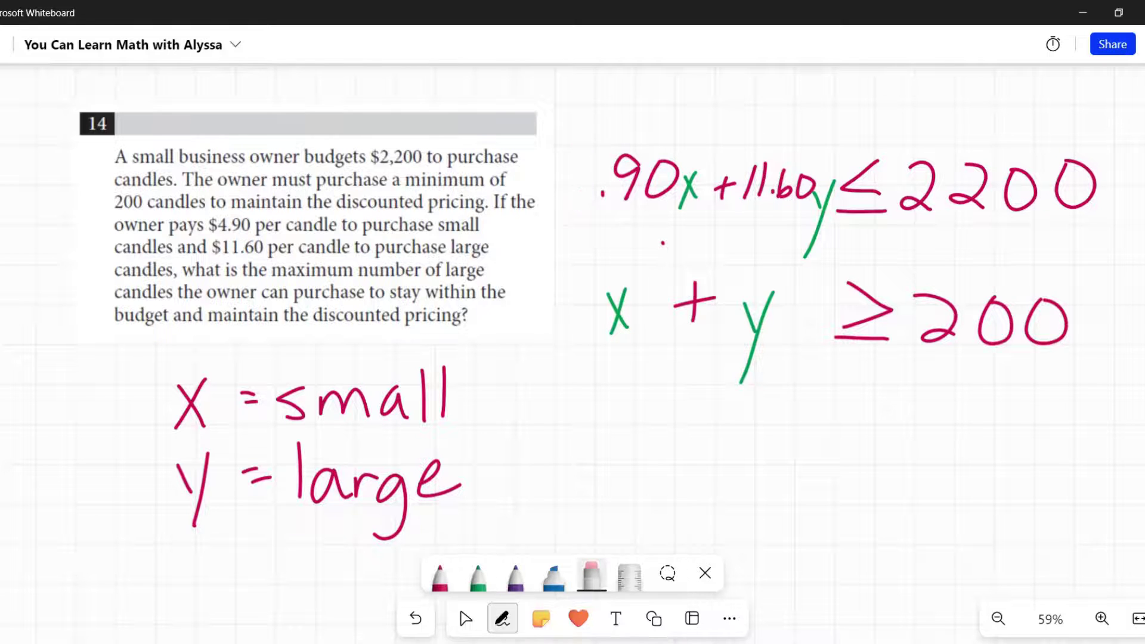
pyautogui.click(440, 575)
pyautogui.moveTo(569, 142)
pyautogui.mouseDown()
pyautogui.moveTo(557, 160)
pyautogui.moveTo(591, 164)
pyautogui.mouseUp()
pyautogui.moveTo(584, 136); pyautogui.dragTo(572, 203)
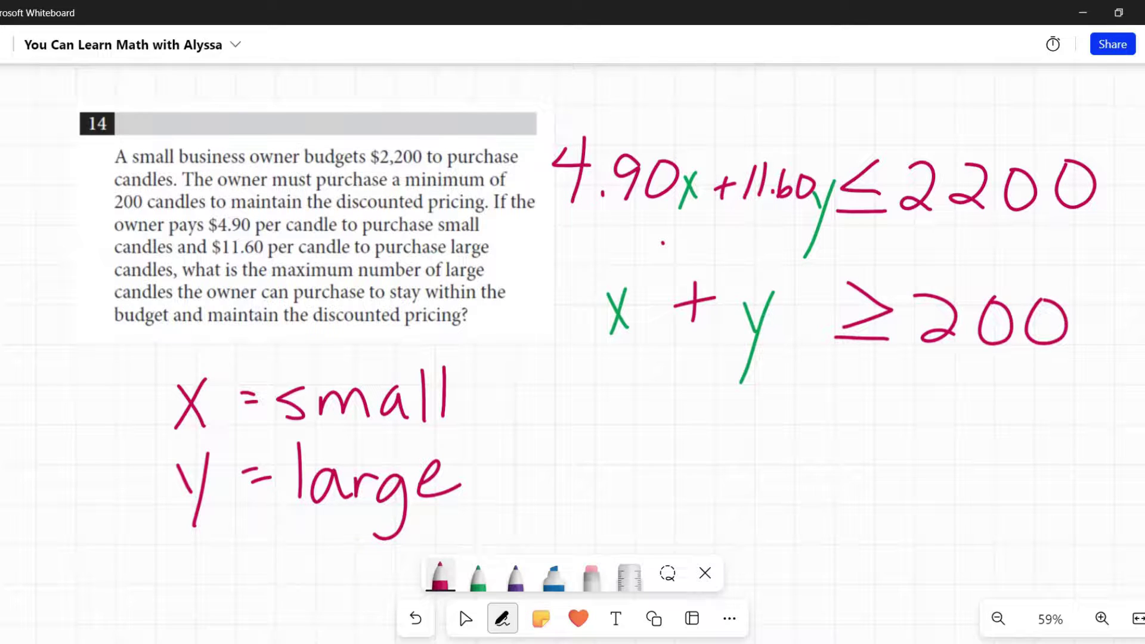
# Draw purple vertical and horizontal axes below the inequalities
pyautogui.scroll(-2, 573, 334)
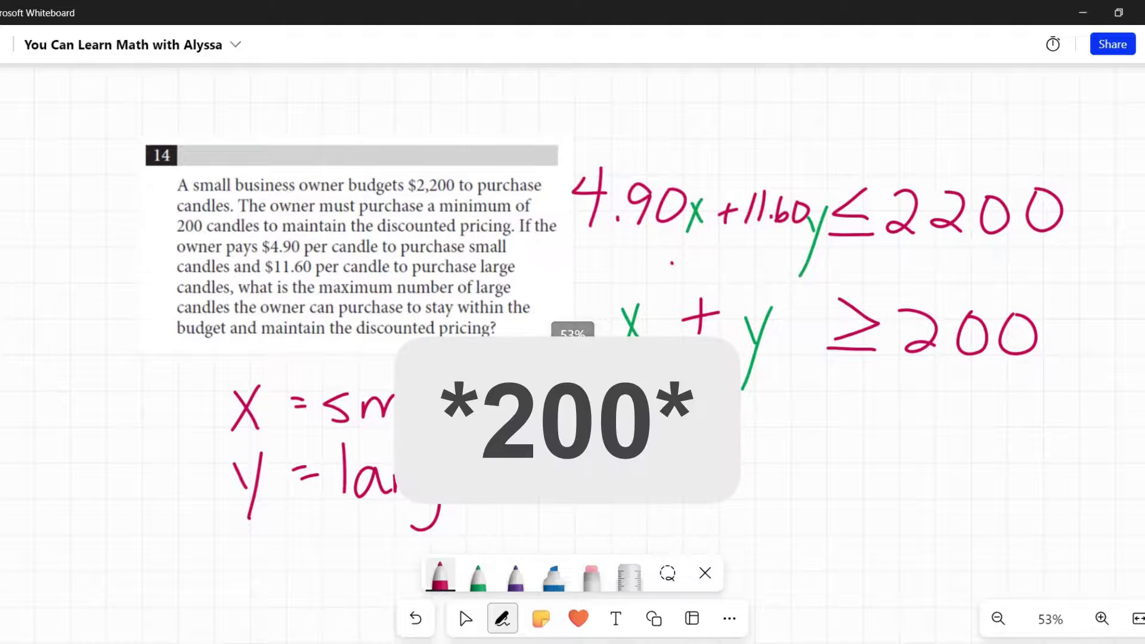
pyautogui.click(515, 576)
pyautogui.scroll(-2, 572, 322)
pyautogui.hscroll(1, 572, 322)
pyautogui.moveTo(741, 360); pyautogui.dragTo(740, 582)
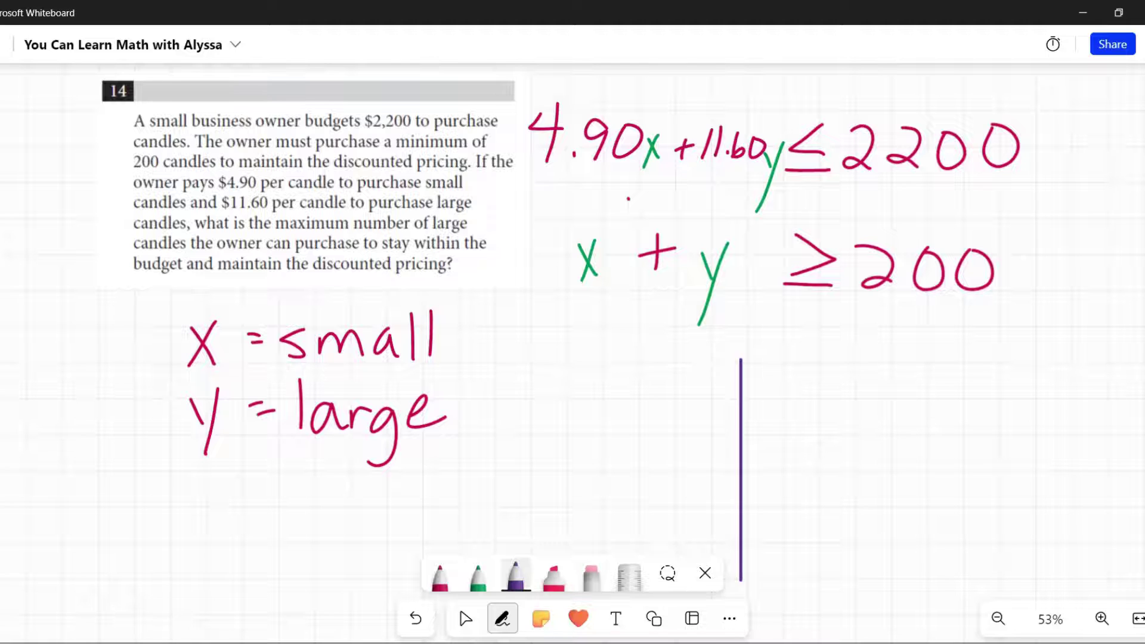
pyautogui.moveTo(603, 493); pyautogui.dragTo(924, 493)
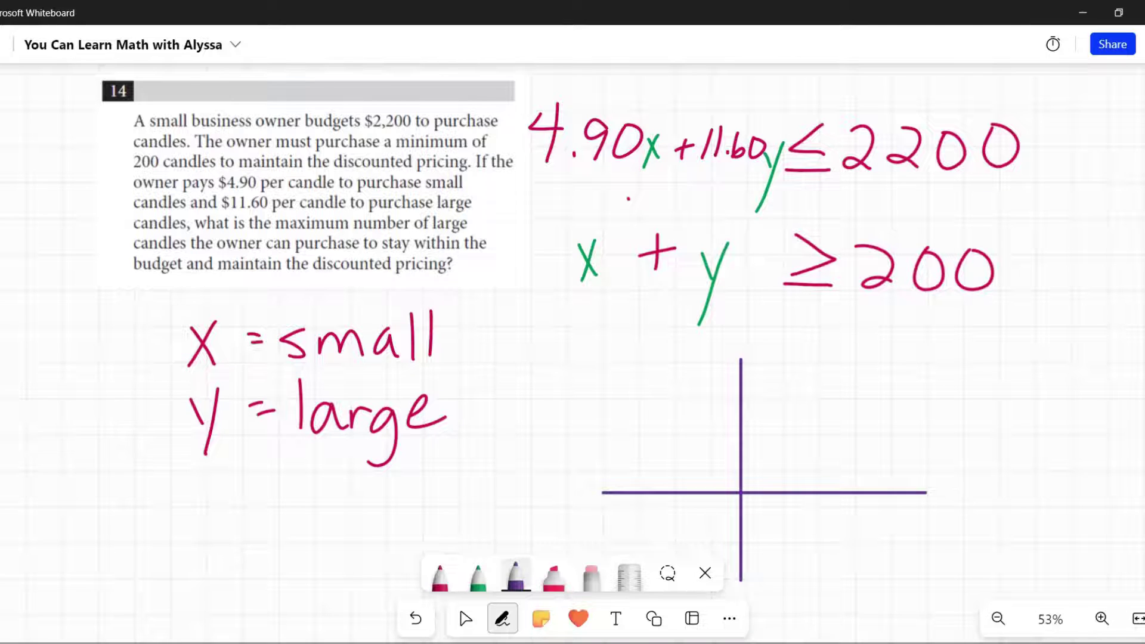
# Draw two falling red boundary lines, one steep and one shallower, across the axes
pyautogui.click(439, 573)
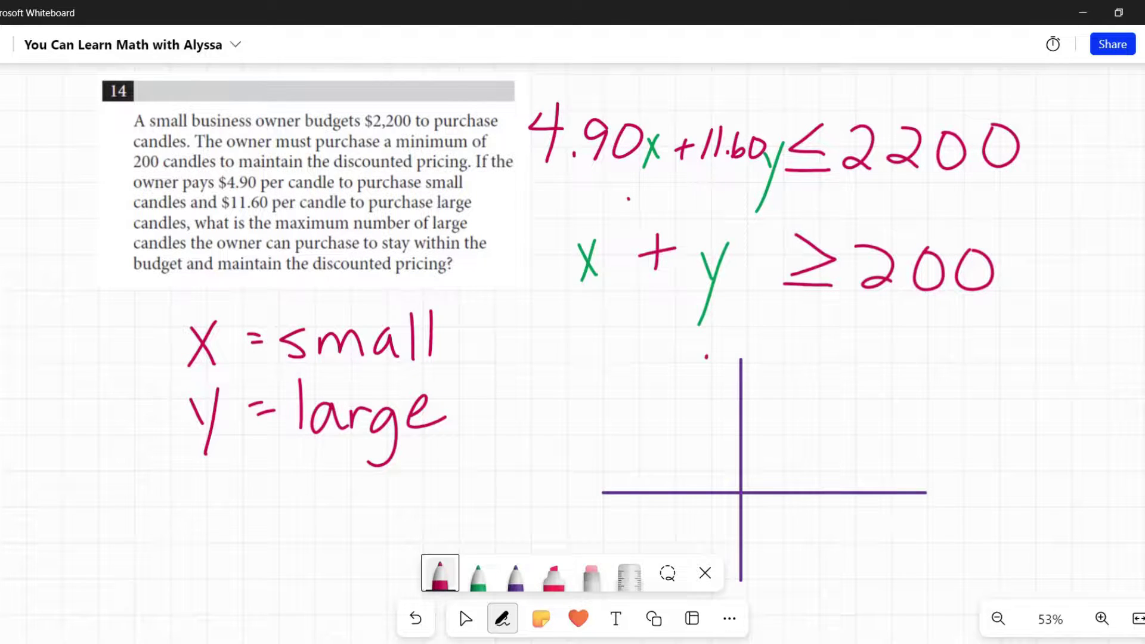
pyautogui.moveTo(706, 357); pyautogui.dragTo(889, 557)
pyautogui.moveTo(616, 388); pyautogui.dragTo(996, 510)
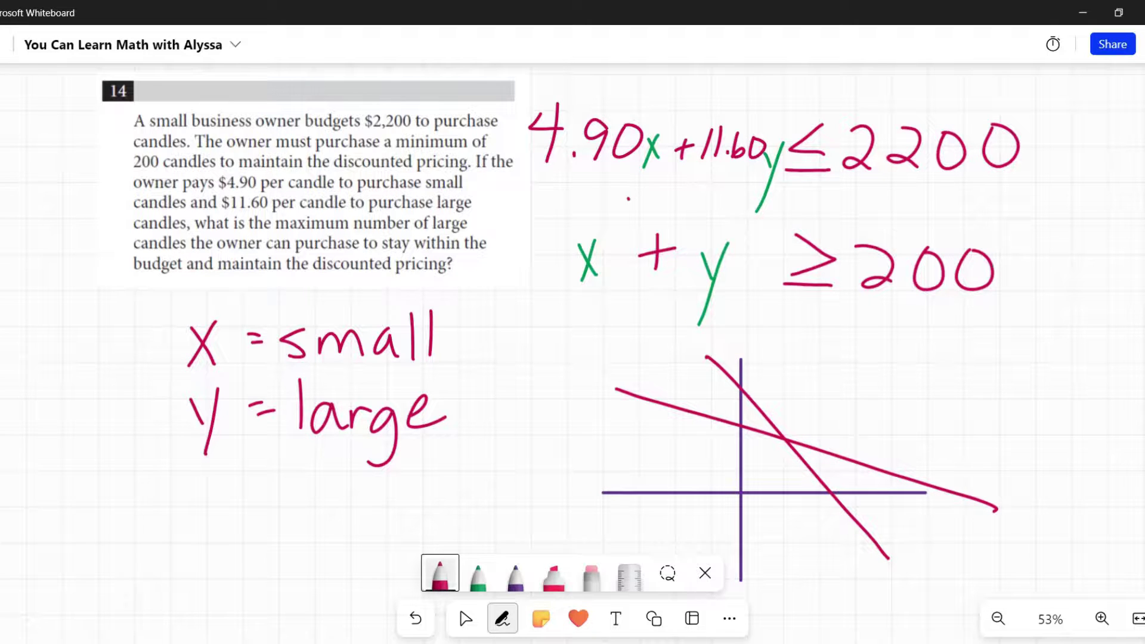
# Shade the lower region pink and the area above the lines light blue with the highlighter
pyautogui.click(553, 573)
pyautogui.moveTo(575, 421)
pyautogui.mouseDown()
pyautogui.moveTo(920, 511)
pyautogui.moveTo(542, 433)
pyautogui.moveTo(570, 489)
pyautogui.moveTo(745, 463)
pyautogui.moveTo(954, 513)
pyautogui.moveTo(703, 471)
pyautogui.mouseUp()
pyautogui.click(515, 575)
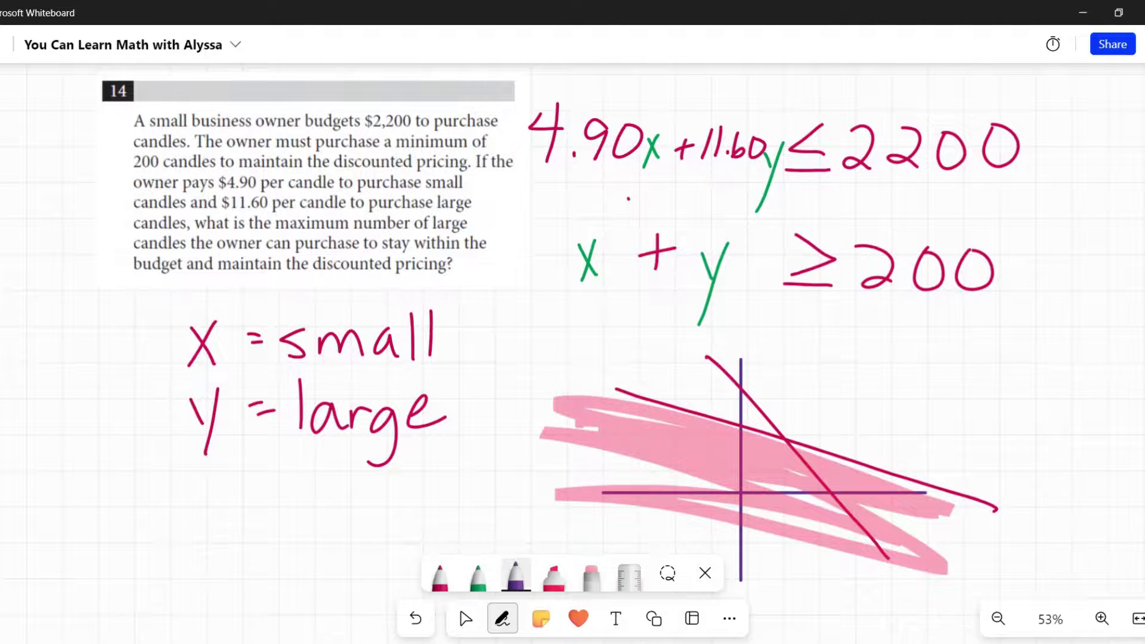
pyautogui.click(592, 575)
pyautogui.click(592, 576)
pyautogui.click(553, 574)
pyautogui.click(553, 574)
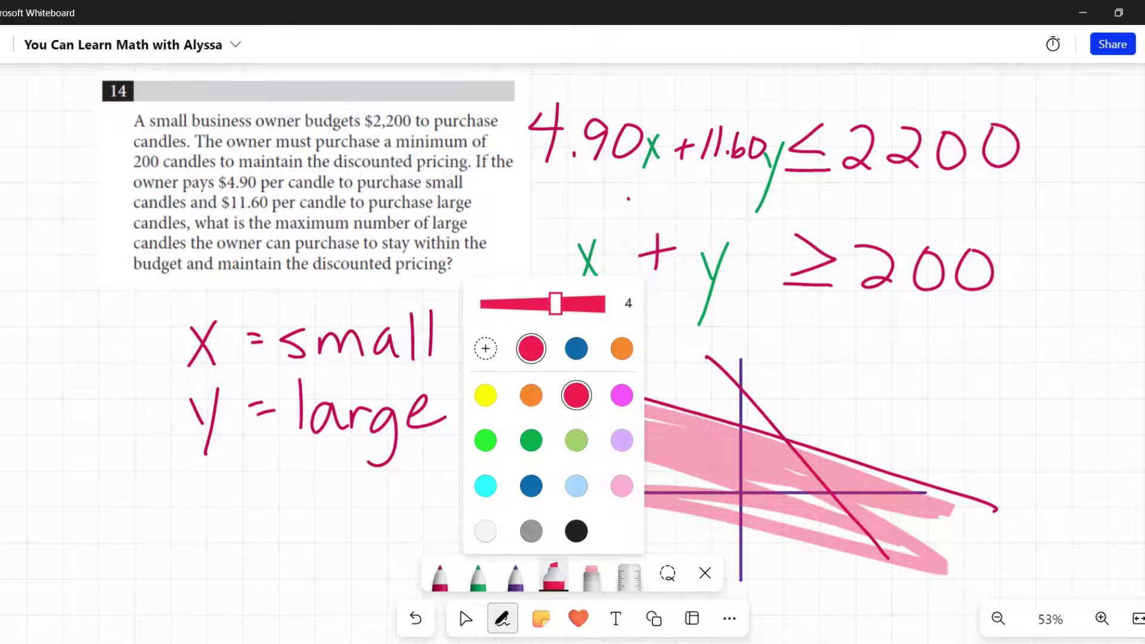
pyautogui.click(576, 486)
pyautogui.moveTo(730, 340)
pyautogui.mouseDown()
pyautogui.moveTo(787, 421)
pyautogui.moveTo(948, 552)
pyautogui.moveTo(972, 537)
pyautogui.mouseUp()
pyautogui.moveTo(838, 327)
pyautogui.mouseDown()
pyautogui.moveTo(966, 543)
pyautogui.moveTo(787, 325)
pyautogui.moveTo(754, 382)
pyautogui.mouseUp()
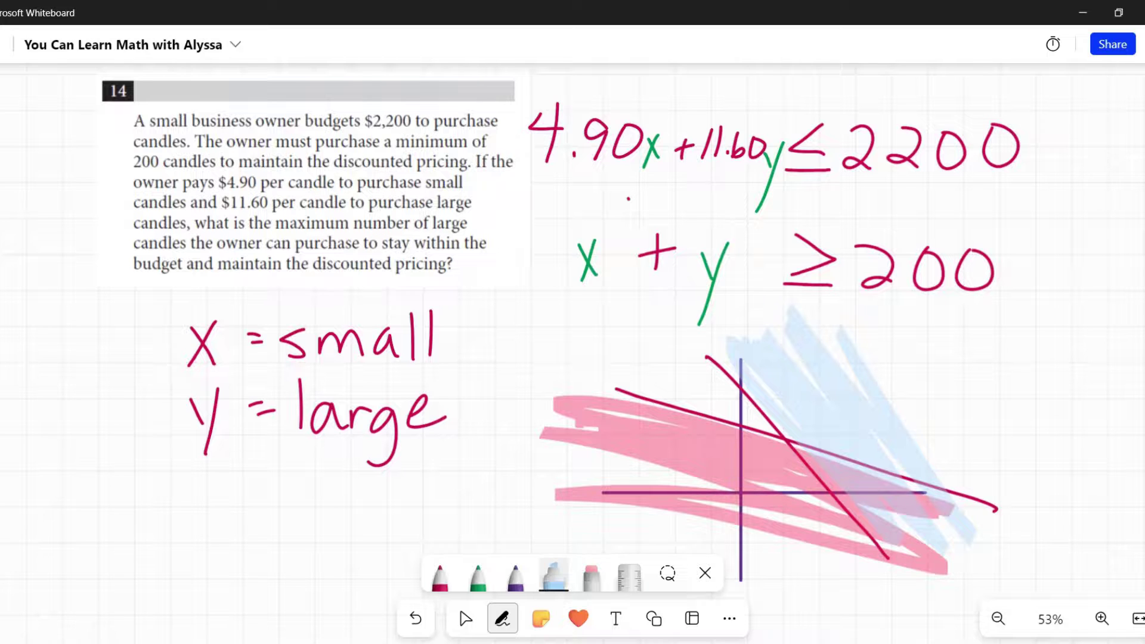
# Circle the lines' intersection in purple and label it (17.91, 182.) in green
pyautogui.click(515, 575)
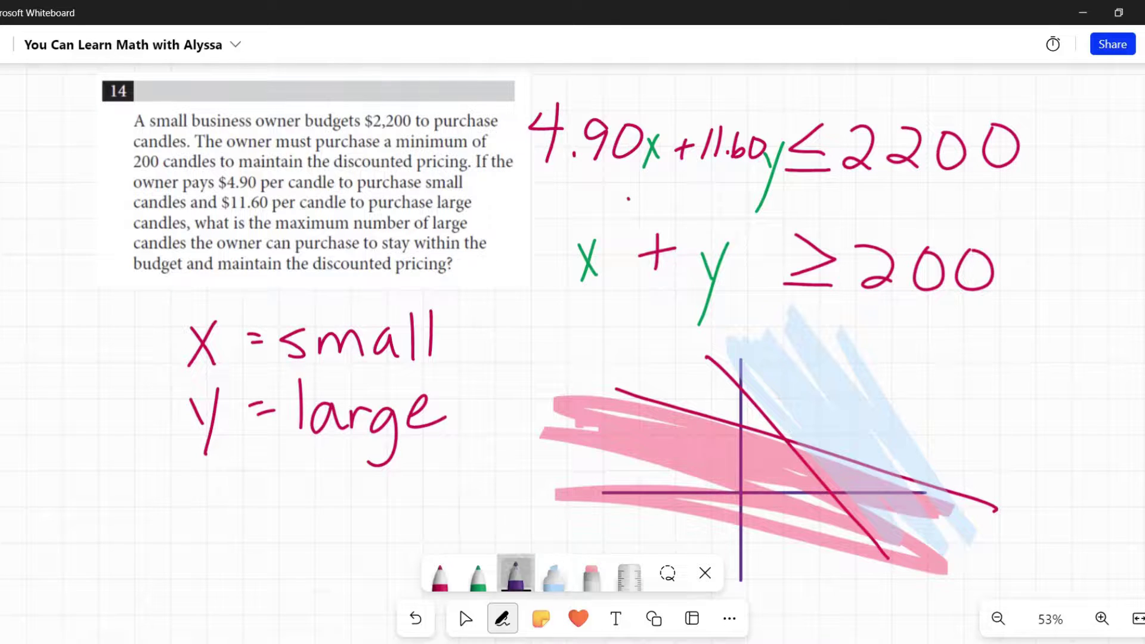
pyautogui.moveTo(790, 431)
pyautogui.mouseDown()
pyautogui.moveTo(771, 452)
pyautogui.moveTo(793, 440)
pyautogui.mouseUp()
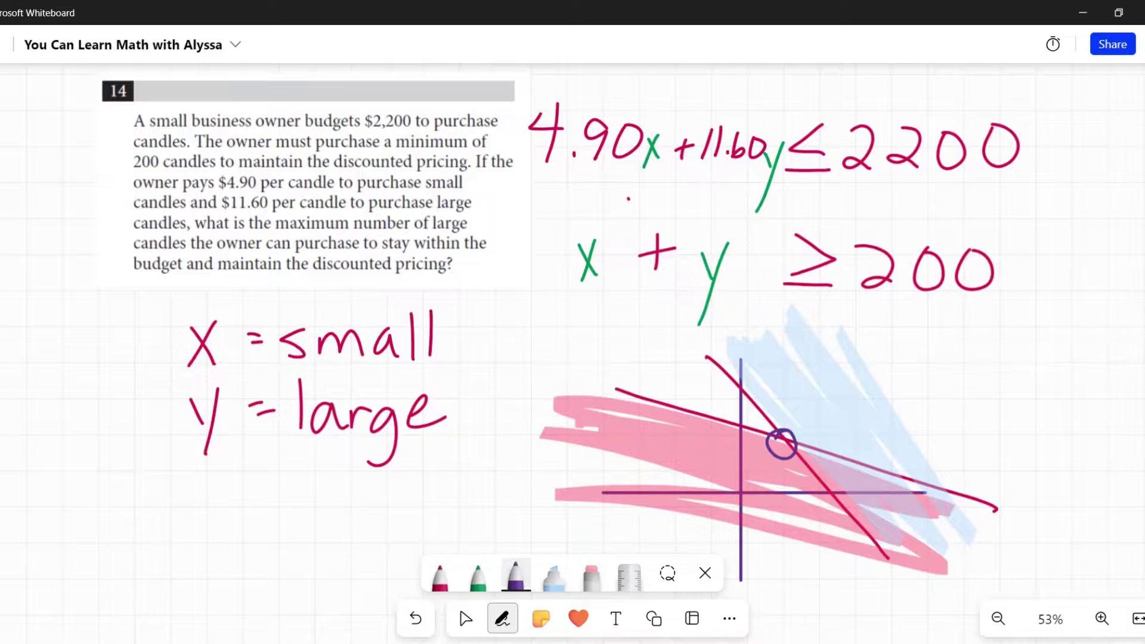
pyautogui.click(477, 576)
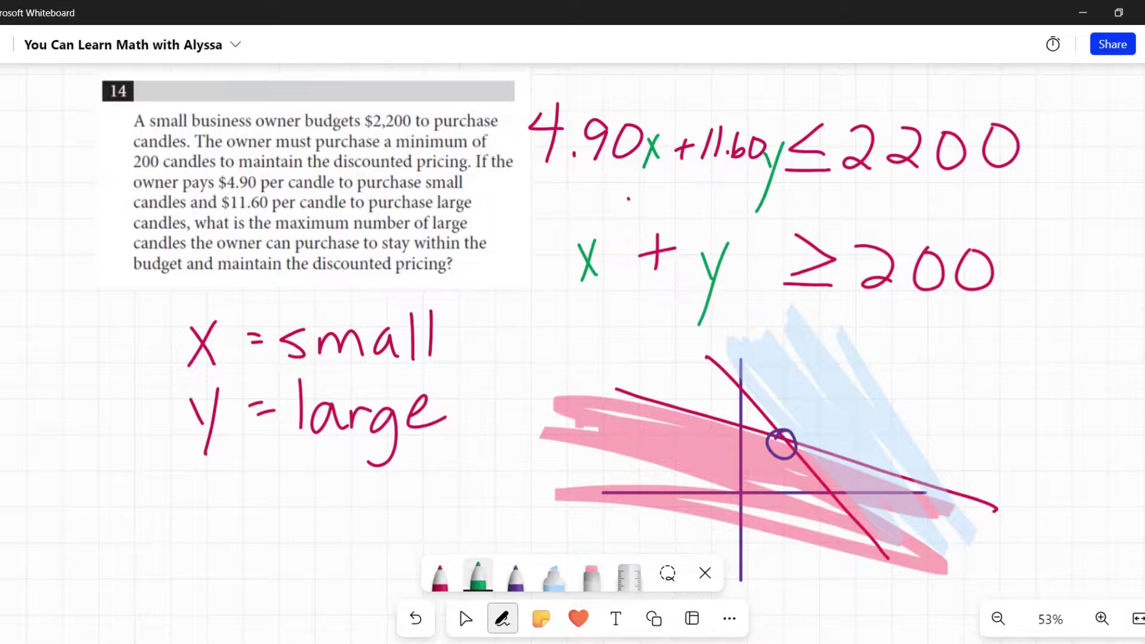
pyautogui.moveTo(926, 348); pyautogui.dragTo(911, 418)
pyautogui.moveTo(930, 379)
pyautogui.mouseDown()
pyautogui.moveTo(928, 404)
pyautogui.moveTo(987, 375)
pyautogui.moveTo(1002, 400)
pyautogui.mouseUp()
pyautogui.click(979, 396)
pyautogui.moveTo(1028, 365)
pyautogui.mouseDown()
pyautogui.moveTo(1030, 415)
pyautogui.moveTo(1049, 399)
pyautogui.mouseUp()
pyautogui.moveTo(1079, 363)
pyautogui.mouseDown()
pyautogui.moveTo(1069, 393)
pyautogui.moveTo(1078, 365)
pyautogui.mouseUp()
pyautogui.moveTo(1088, 366)
pyautogui.mouseDown()
pyautogui.moveTo(1105, 395)
pyautogui.moveTo(1128, 367)
pyautogui.moveTo(1144, 380)
pyautogui.mouseUp()
pyautogui.click(1114, 391)
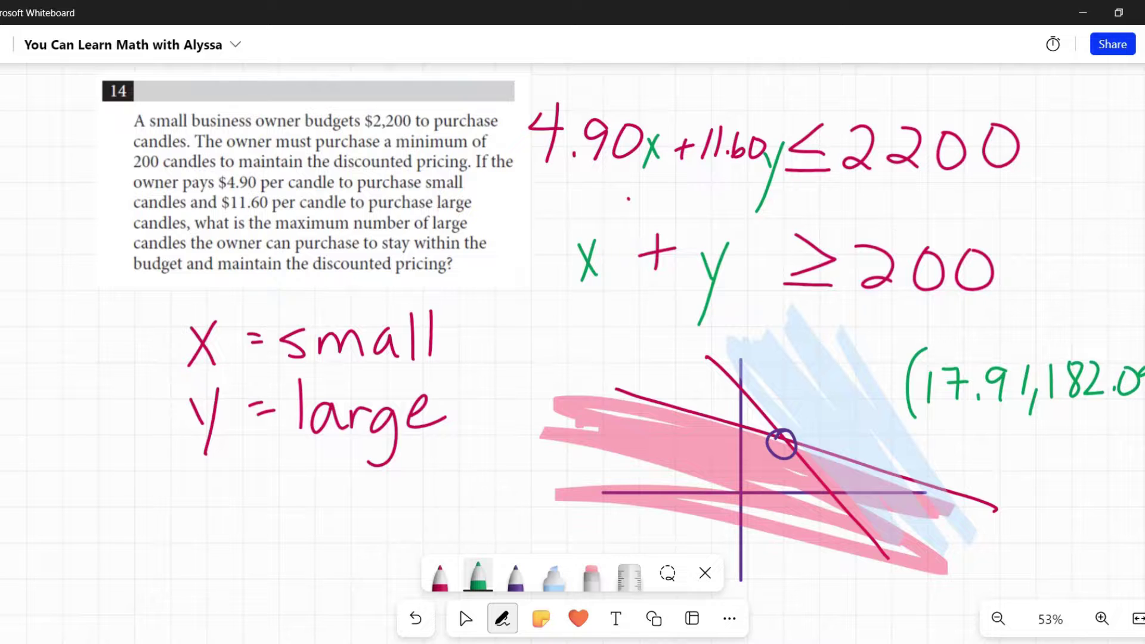
# Underline 182 in the coordinates and write the answer 182 below y = large
pyautogui.moveTo(483, 401)
pyautogui.mouseDown()
pyautogui.moveTo(289, 376)
pyautogui.moveTo(418, 347)
pyautogui.moveTo(324, 368)
pyautogui.mouseUp()
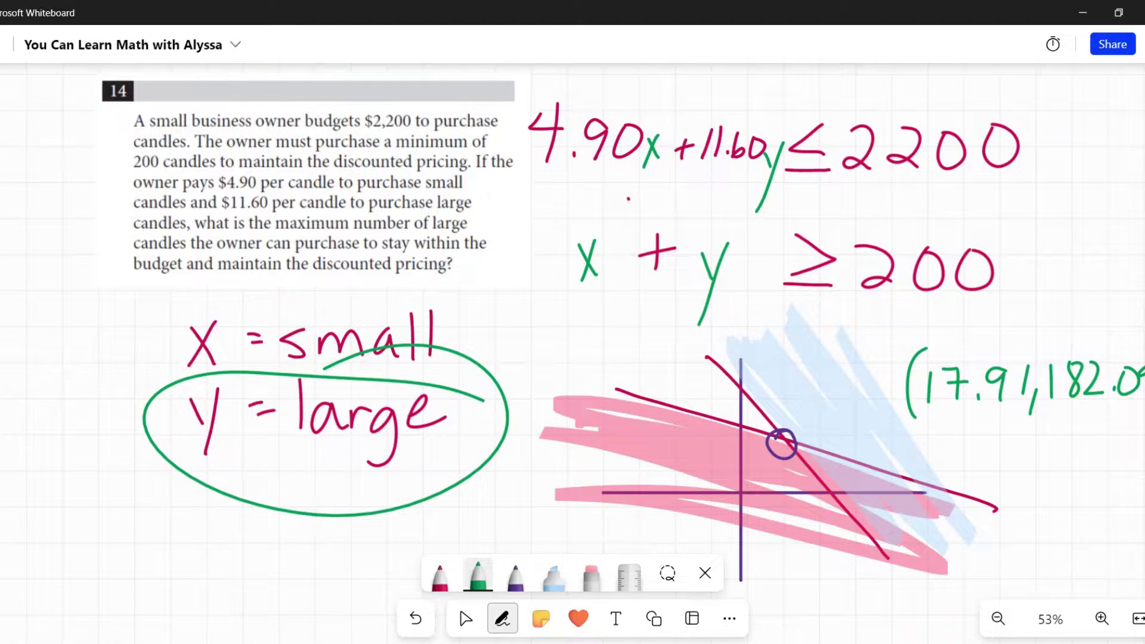
pyautogui.hotkey('ctrl', 'z')
pyautogui.moveTo(1052, 415); pyautogui.dragTo(1130, 416)
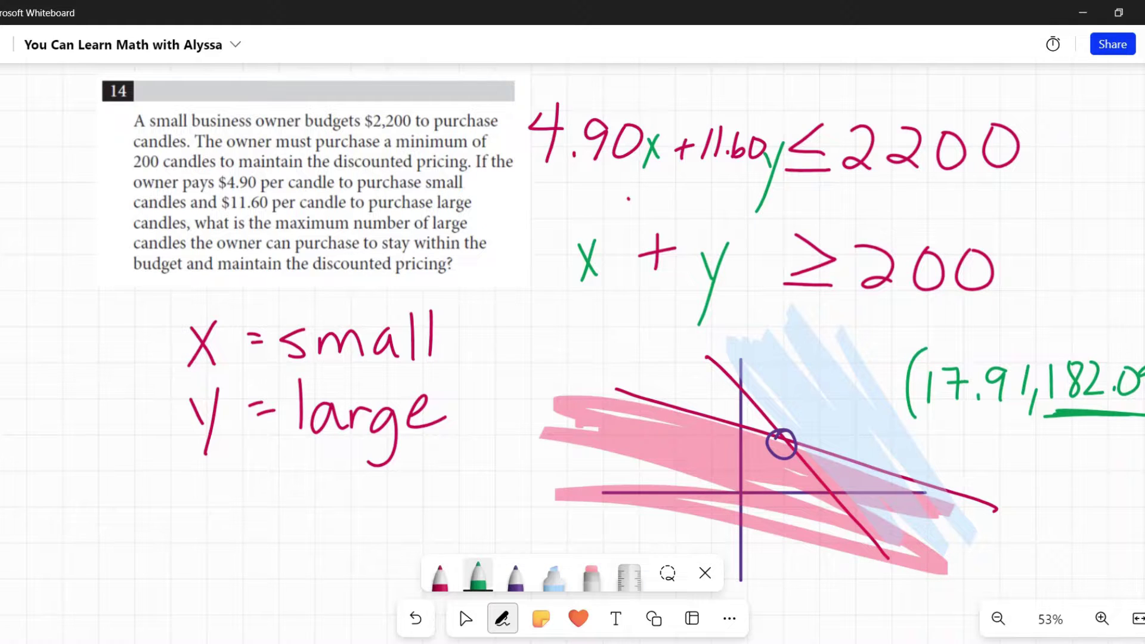
pyautogui.moveTo(1073, 340)
pyautogui.mouseDown()
pyautogui.moveTo(1121, 382)
pyautogui.moveTo(1046, 357)
pyautogui.mouseUp()
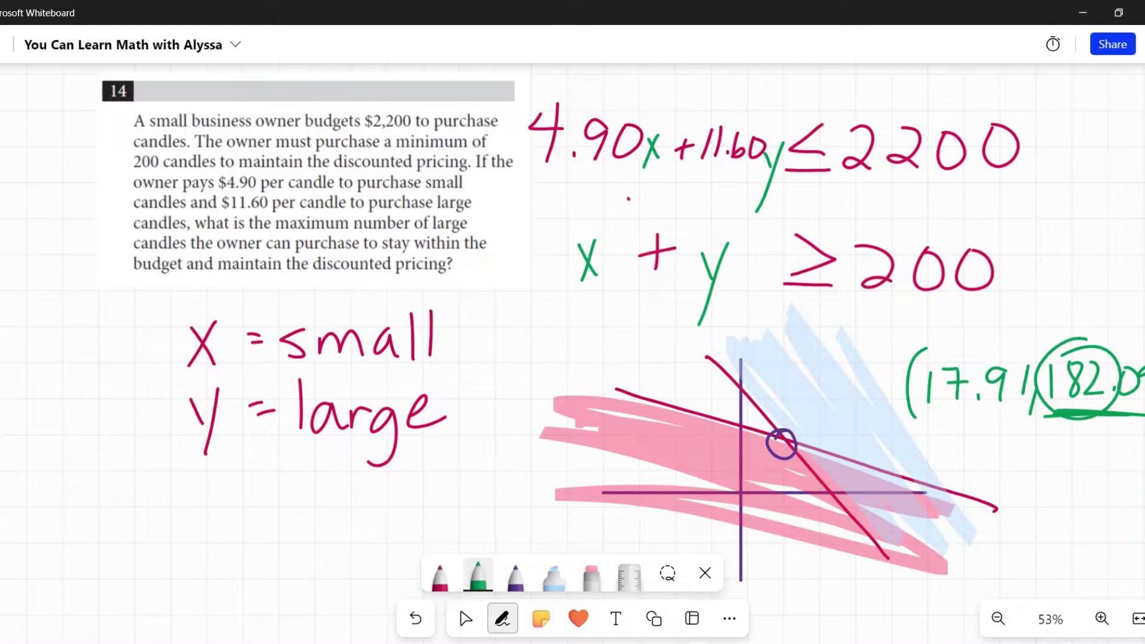
pyautogui.hotkey('ctrl', 'z')
pyautogui.moveTo(349, 488); pyautogui.dragTo(341, 553)
pyautogui.moveTo(393, 492)
pyautogui.mouseDown()
pyautogui.moveTo(365, 524)
pyautogui.moveTo(394, 490)
pyautogui.moveTo(452, 526)
pyautogui.moveTo(498, 533)
pyautogui.mouseUp()
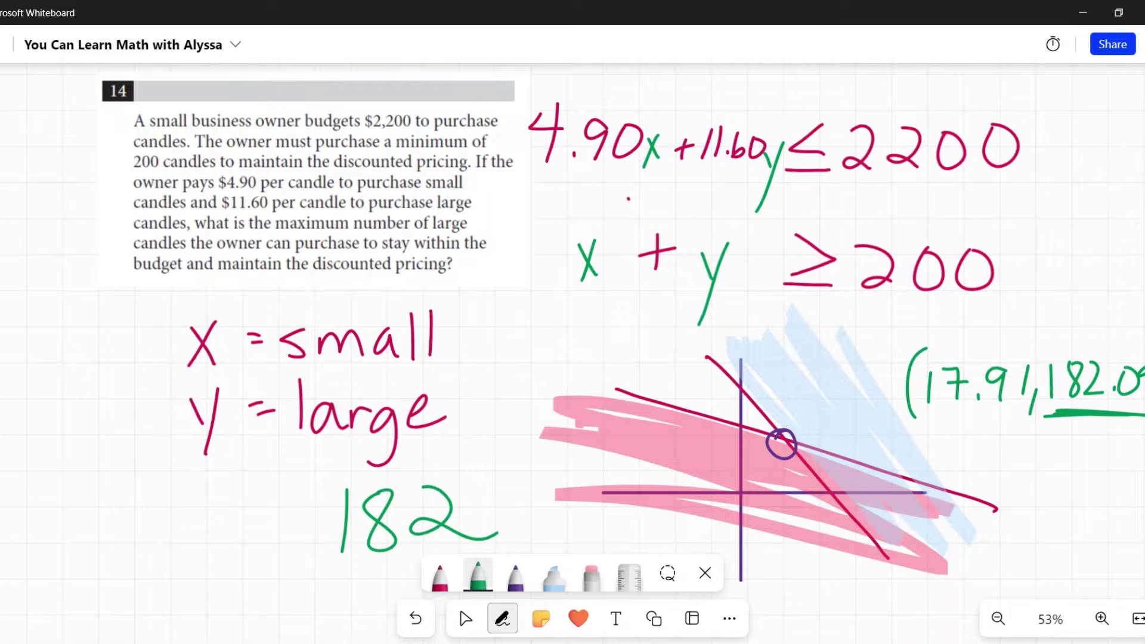